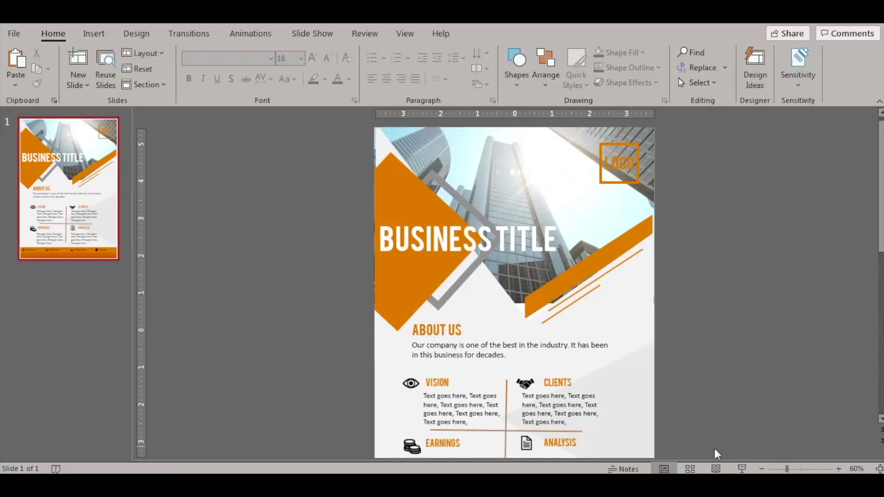
Zoom out to preview the whole orange flyer, then zoom back in
click(778, 469)
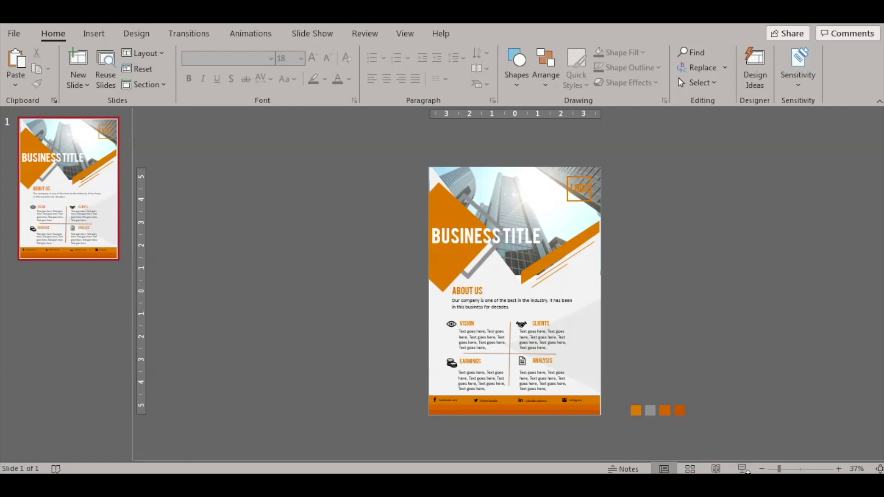
click(784, 468)
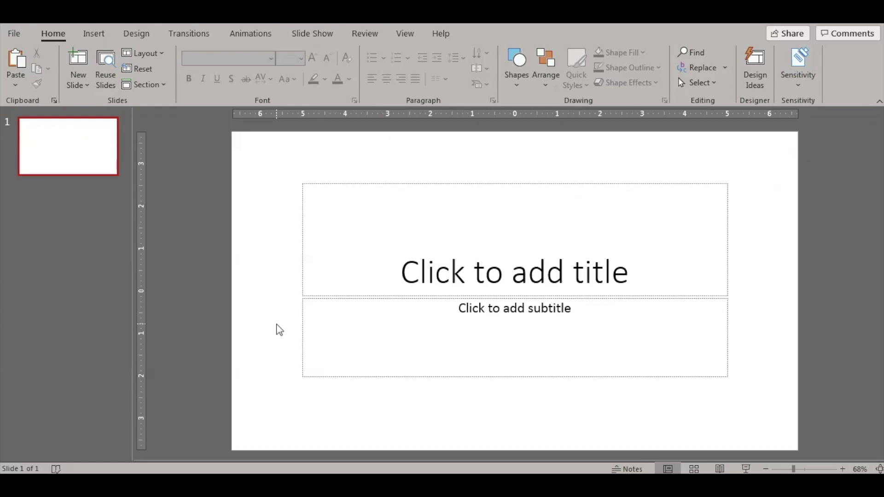
Delete both placeholders and make the slide A4 Paper (210x297 mm) portrait, choosing Ensure Fit
key(ctrl+a)
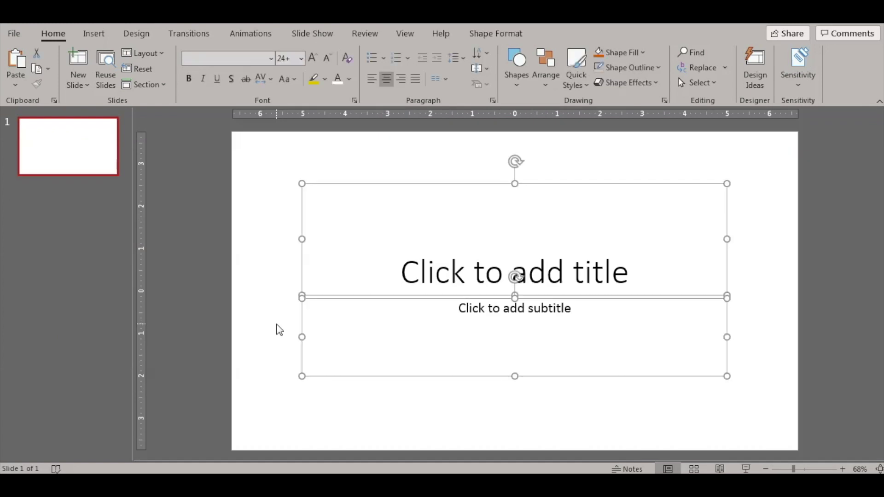
key(Delete)
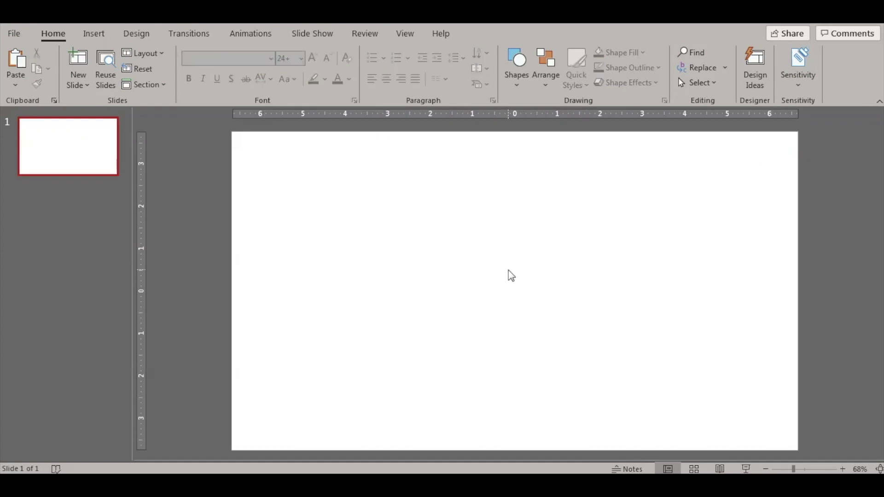
click(138, 34)
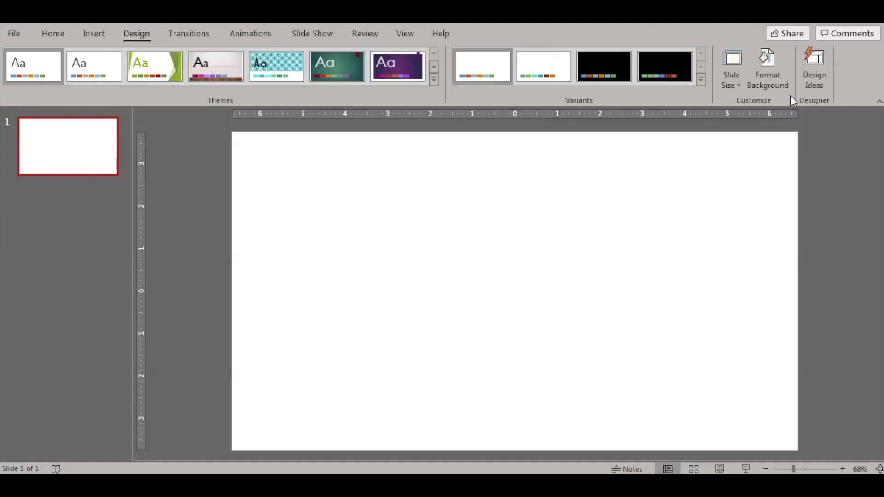
click(740, 87)
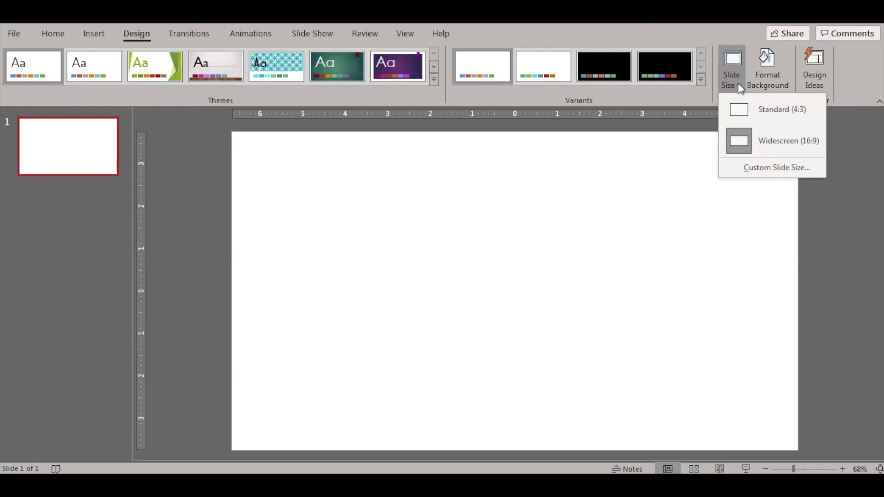
click(788, 173)
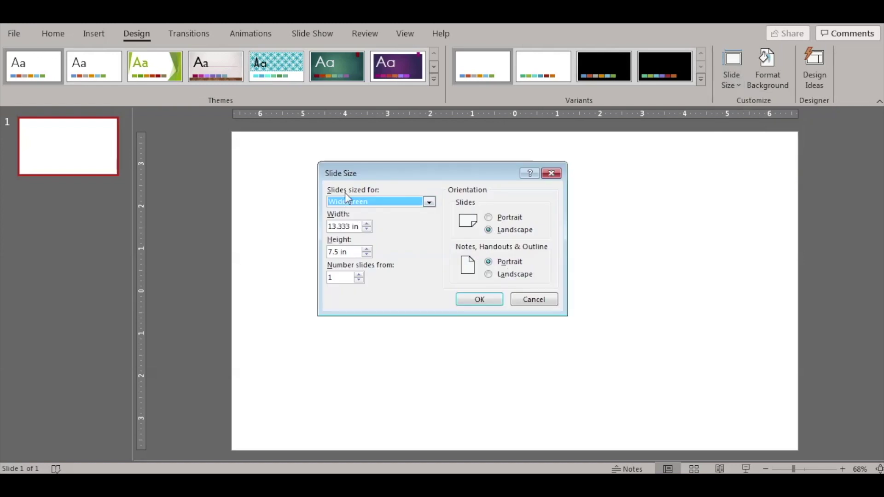
click(409, 204)
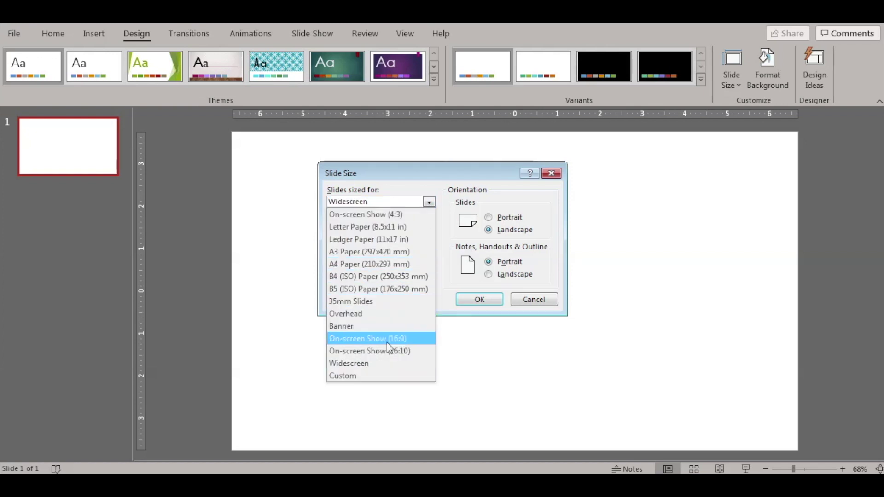
click(382, 264)
click(488, 218)
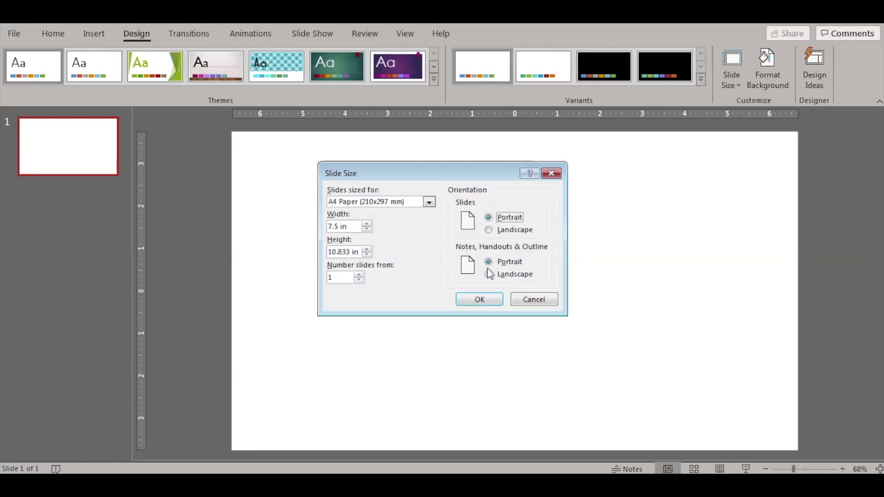
click(478, 301)
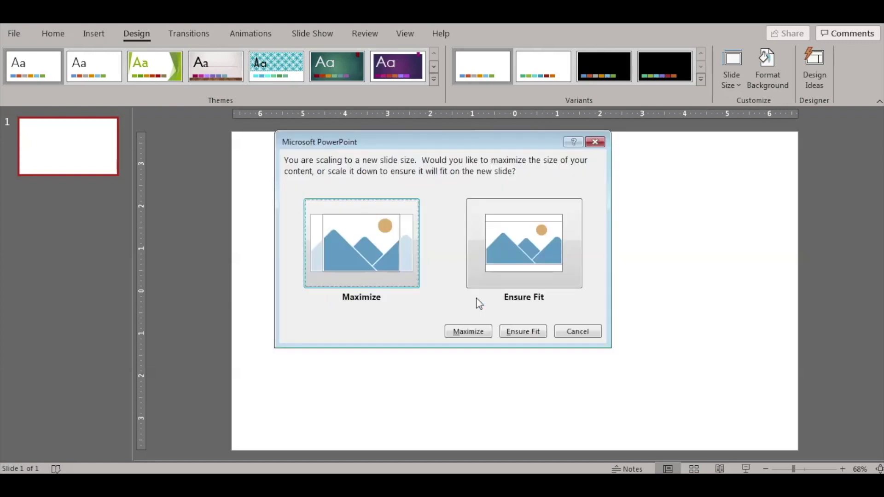
click(508, 257)
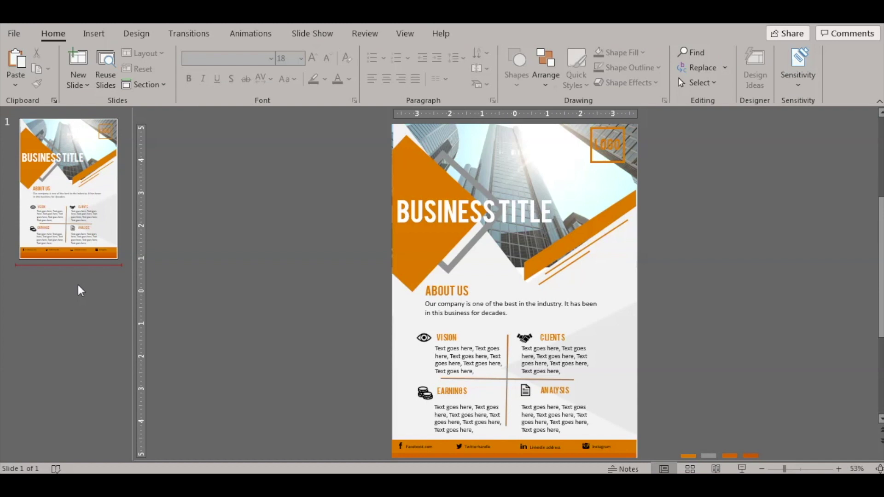
Add a blank slide 2 after the flyer slide
key(Return)
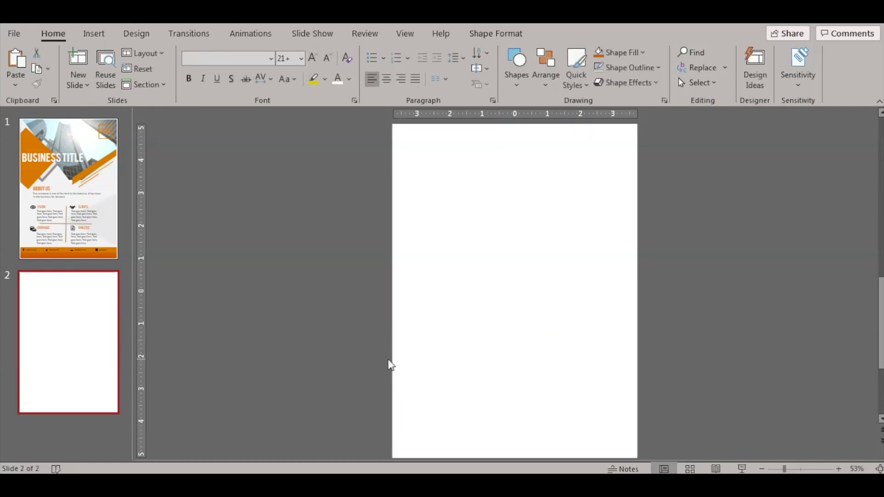
click(93, 230)
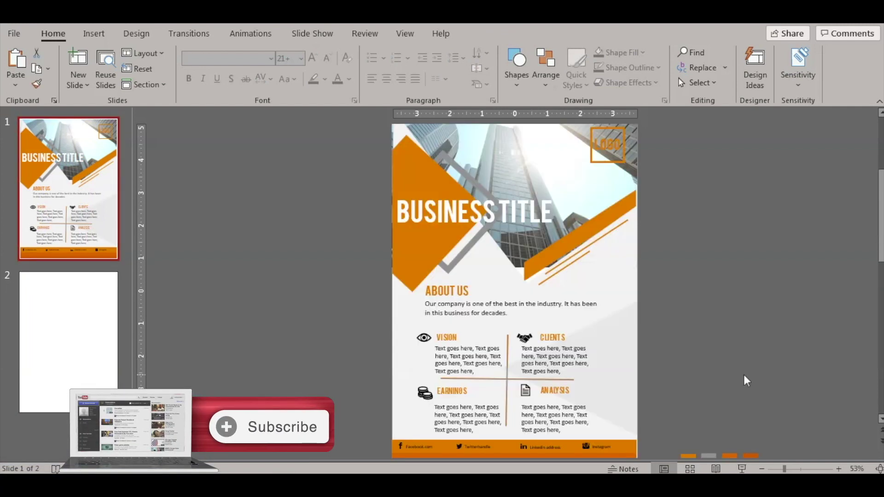
key(Down)
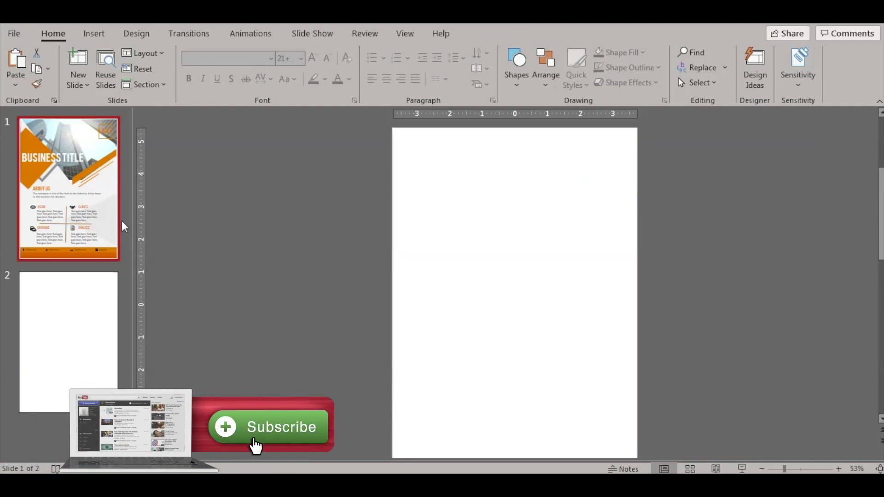
click(100, 213)
Cut the four colour swatches from beside the flyer and paste them onto slide 2
scroll(775, 428, down, 1)
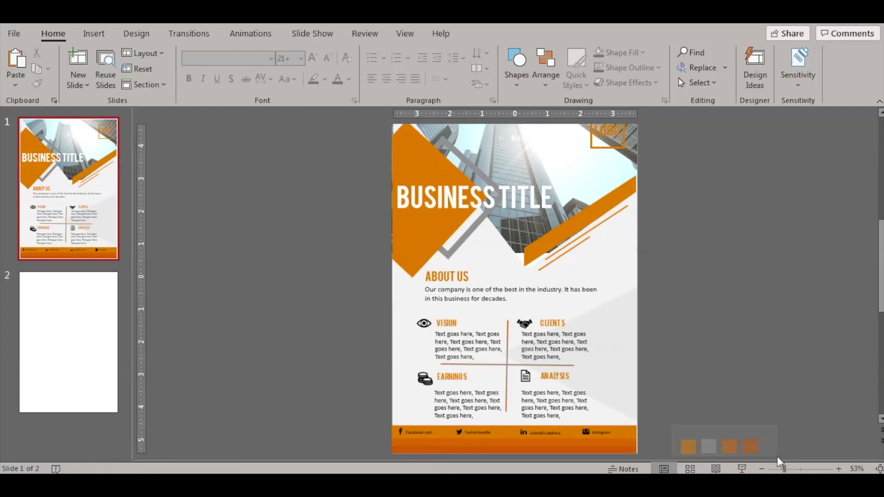
drag(778, 459, 778, 459)
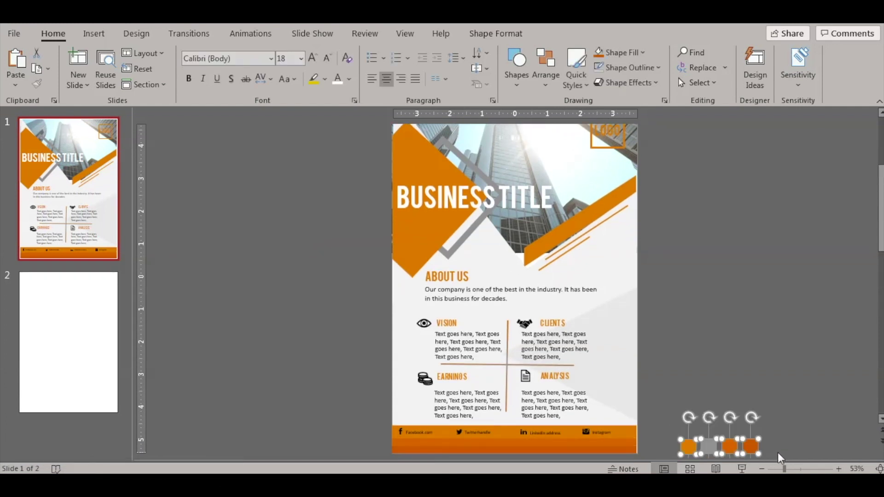
key(ctrl+x)
click(75, 364)
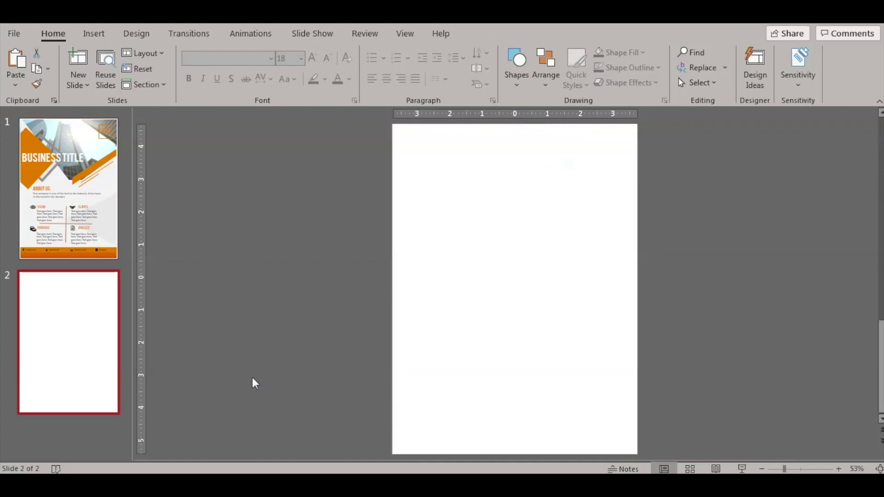
key(ctrl+v)
click(700, 345)
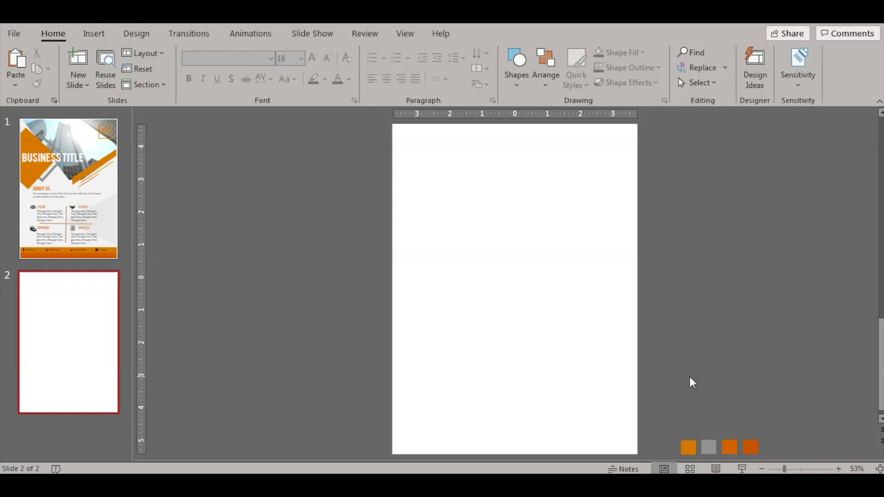
Zoom out to check the pasted swatches, then zoom back in to about 51%
scroll(502, 358, up, 3)
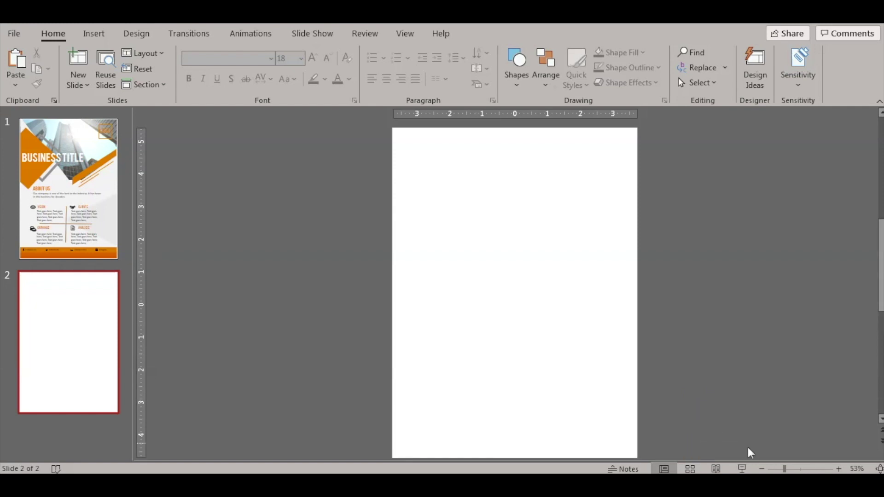
click(777, 469)
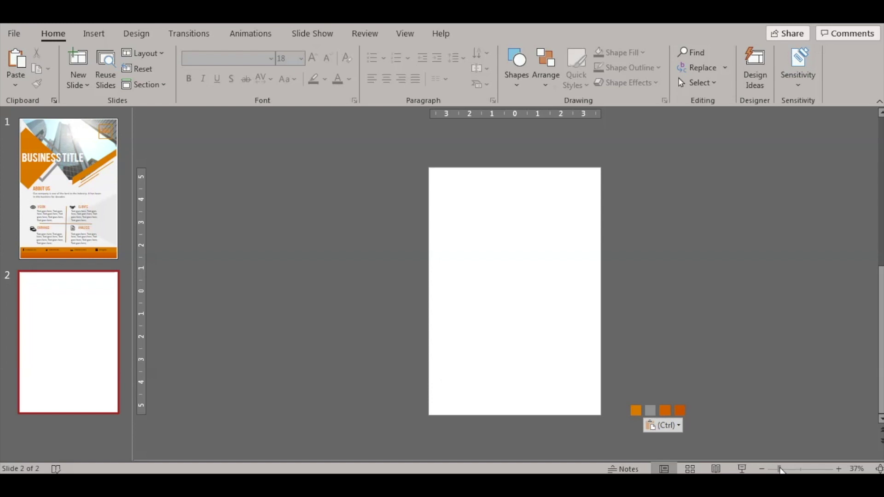
drag(782, 469, 785, 469)
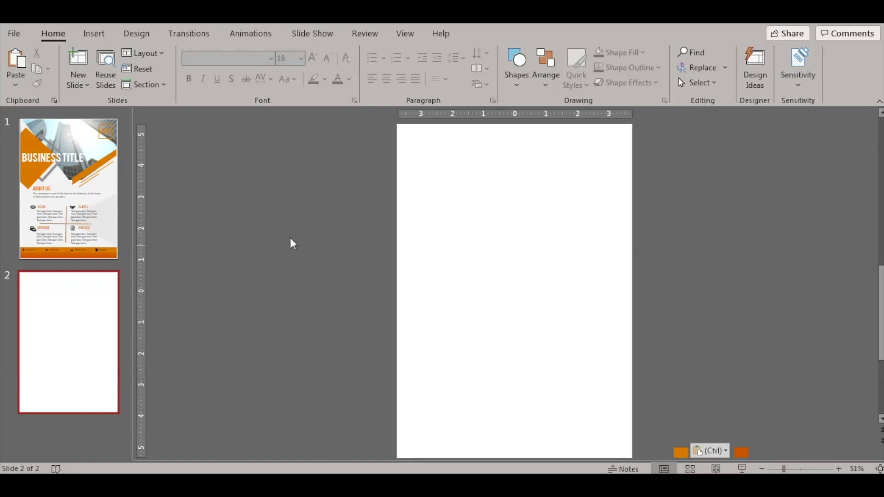
On slide 1, draw a rectangle rotated 45° into a diamond aligned over the flyer's orange diamond
click(76, 206)
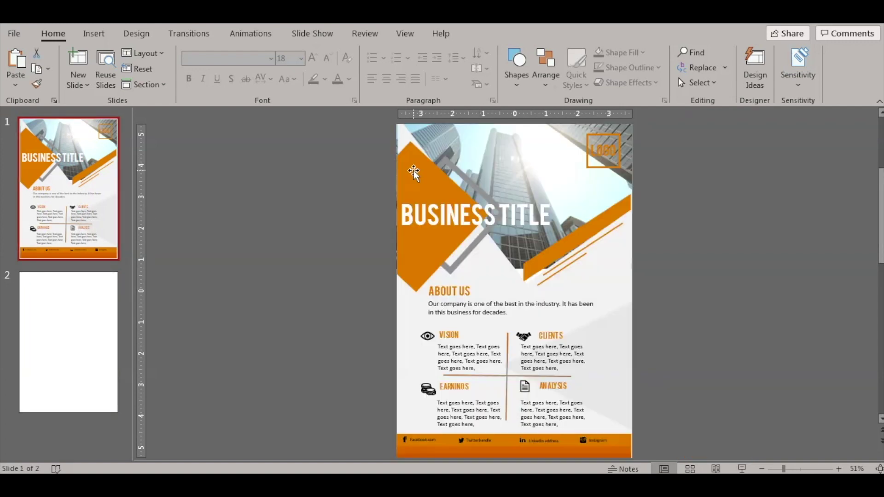
click(516, 83)
click(549, 117)
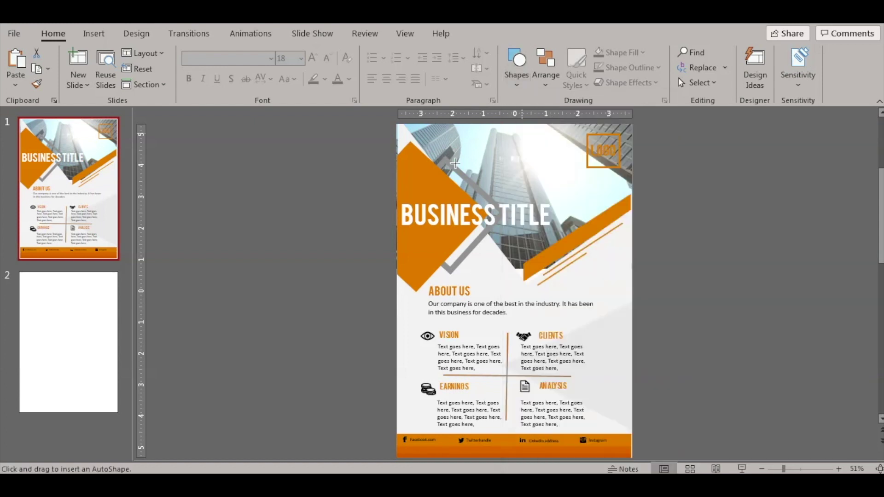
mouse_move(272, 167)
mouse_down()
mouse_move(354, 265)
mouse_move(393, 278)
mouse_up()
drag(331, 144, 381, 174)
drag(323, 203, 398, 198)
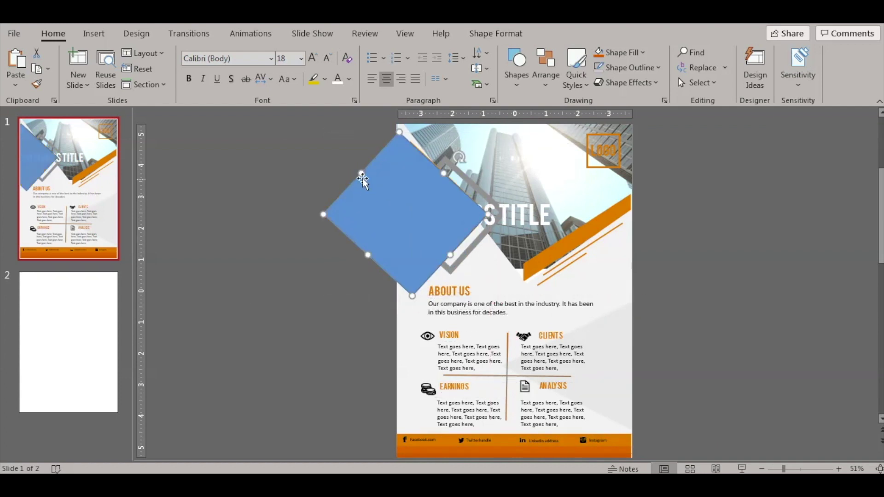
drag(361, 173, 368, 180)
drag(371, 254, 374, 252)
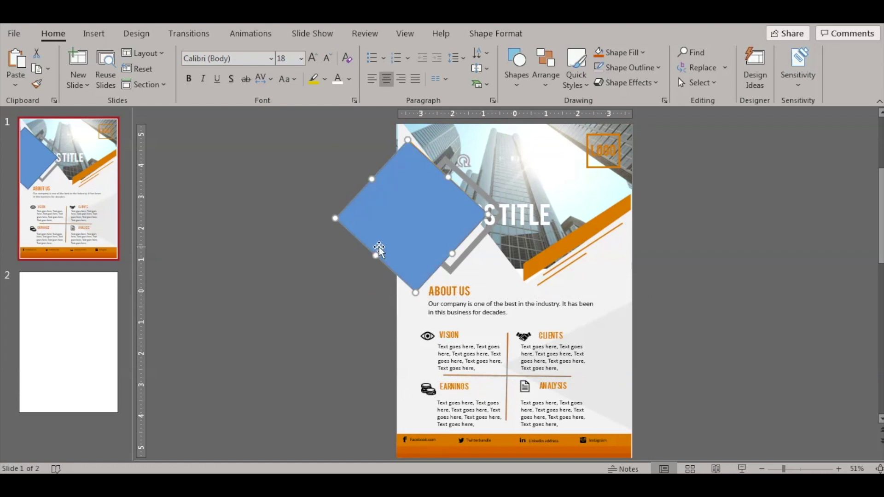
Move the diamond from slide 1 onto slide 2
key(Delete)
click(93, 334)
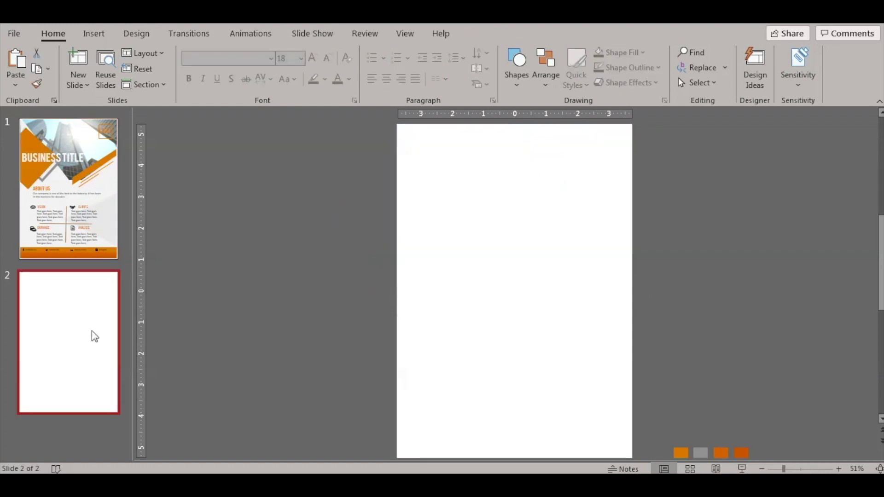
key(ctrl+v)
click(412, 226)
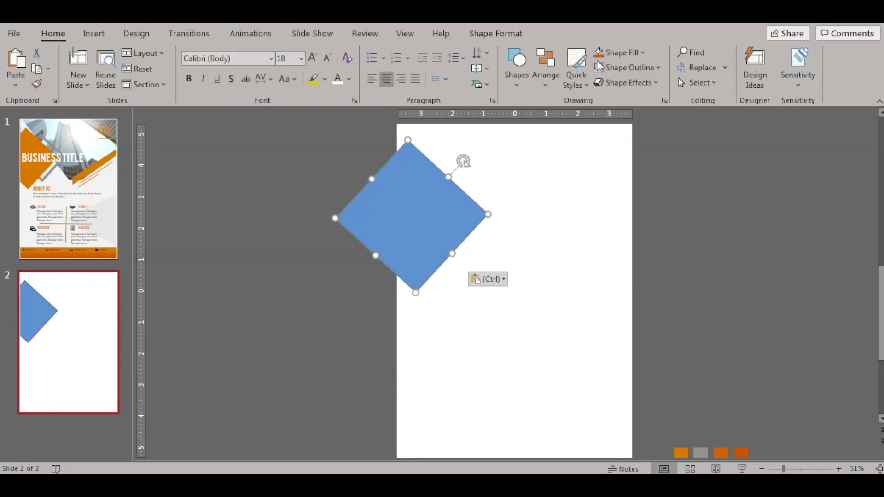
Fill the diamond with the orange swatch colour using the eyedropper, then view slide 1
click(643, 52)
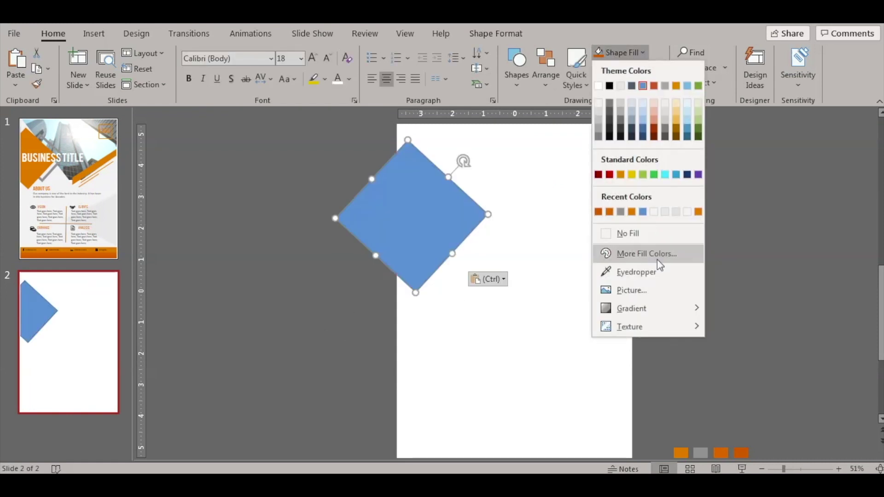
click(655, 276)
click(682, 453)
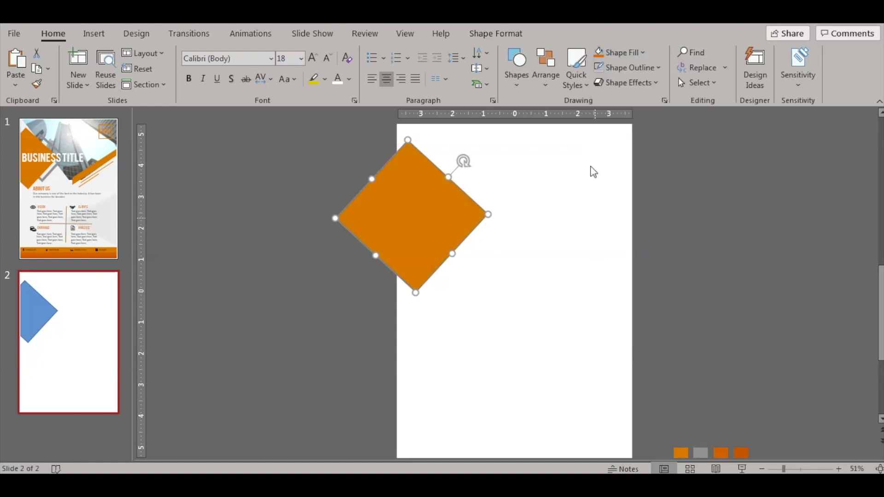
click(493, 266)
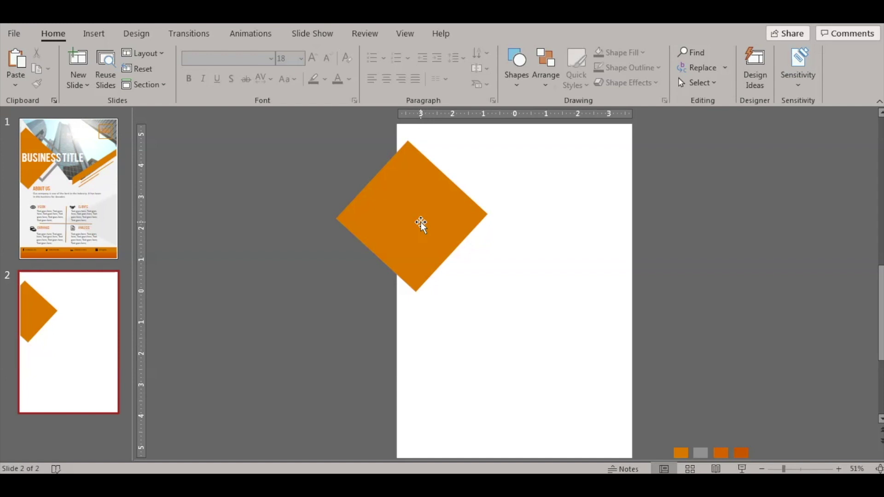
click(76, 218)
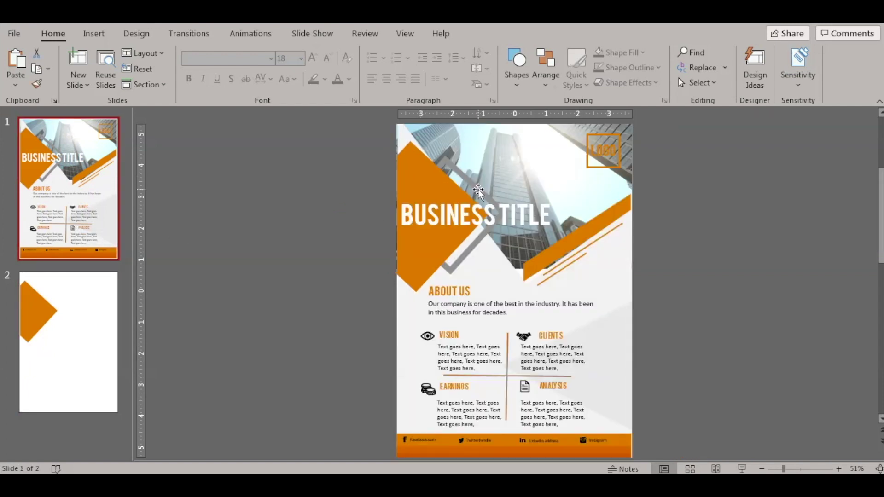
Draw a square to the right of the orange diamond on slide 2
click(74, 341)
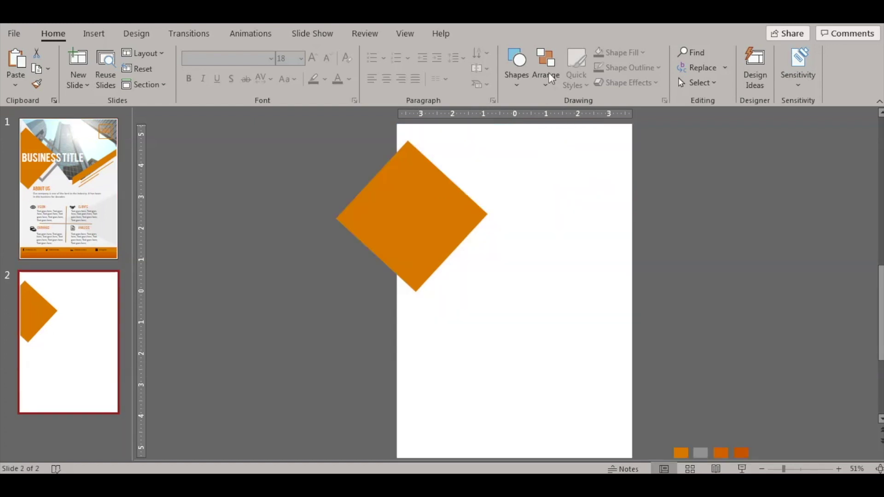
click(522, 87)
click(547, 116)
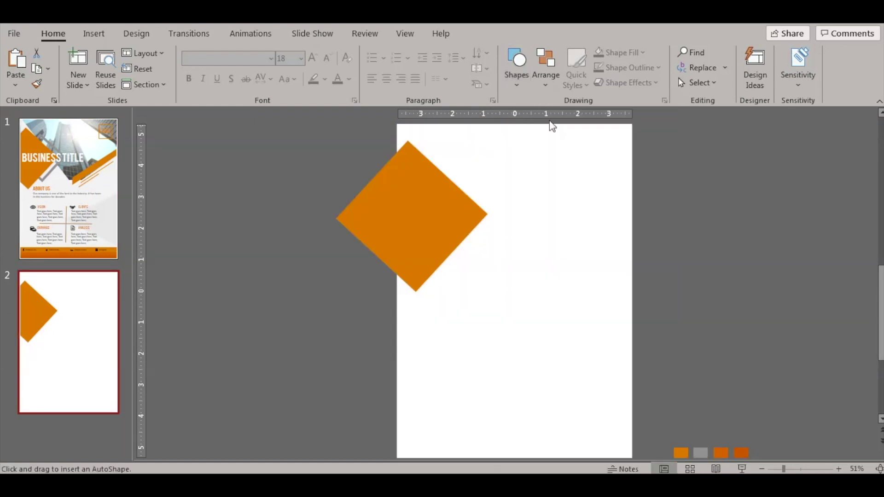
drag(514, 183, 597, 255)
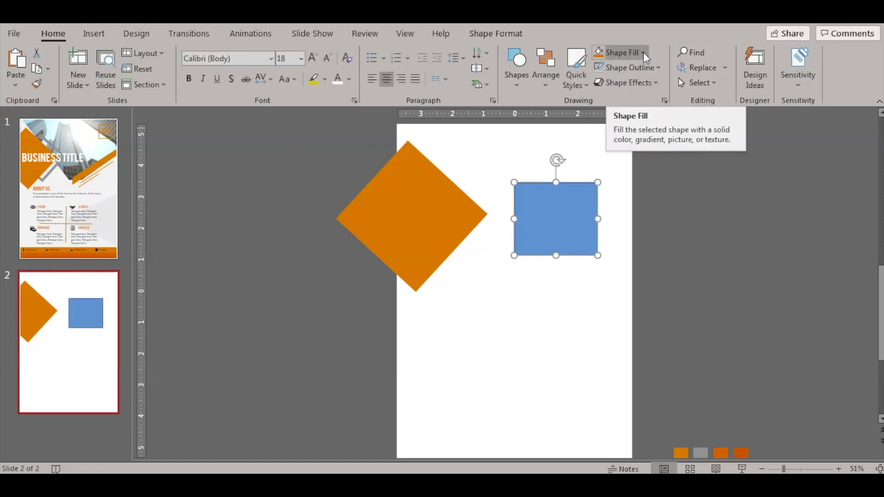
Give the square a grey eyedropper-sampled outline and no fill
click(658, 67)
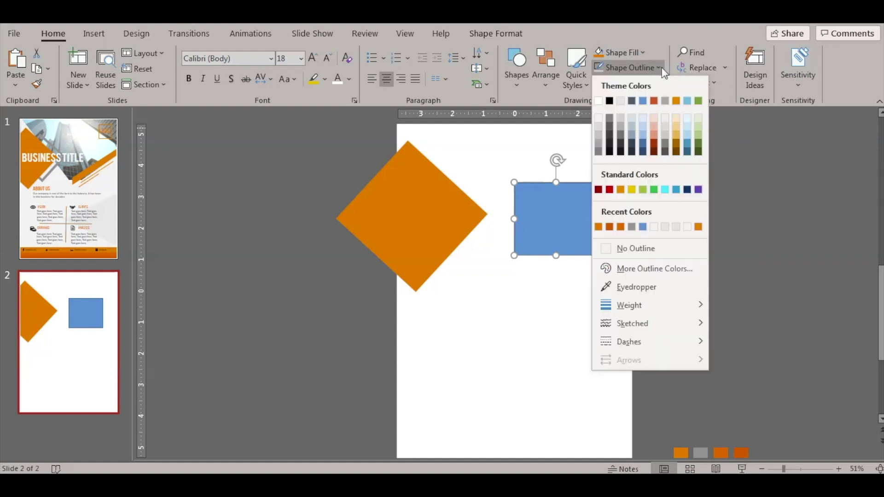
click(656, 288)
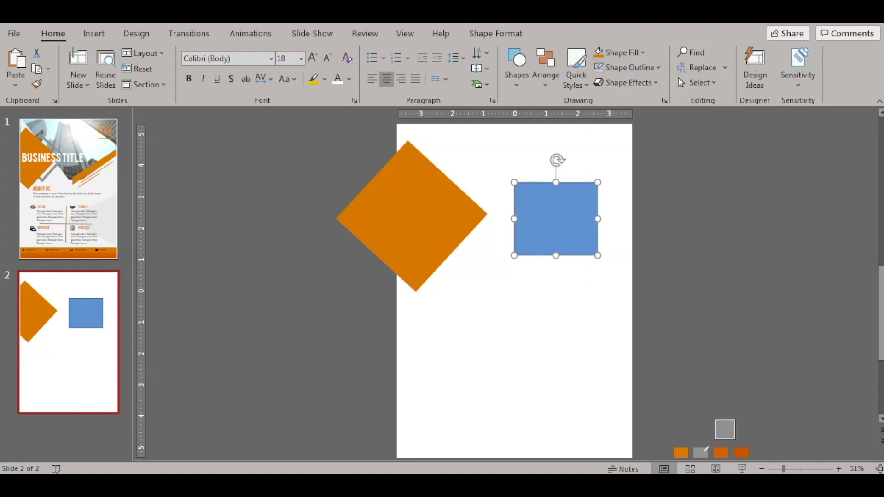
click(703, 454)
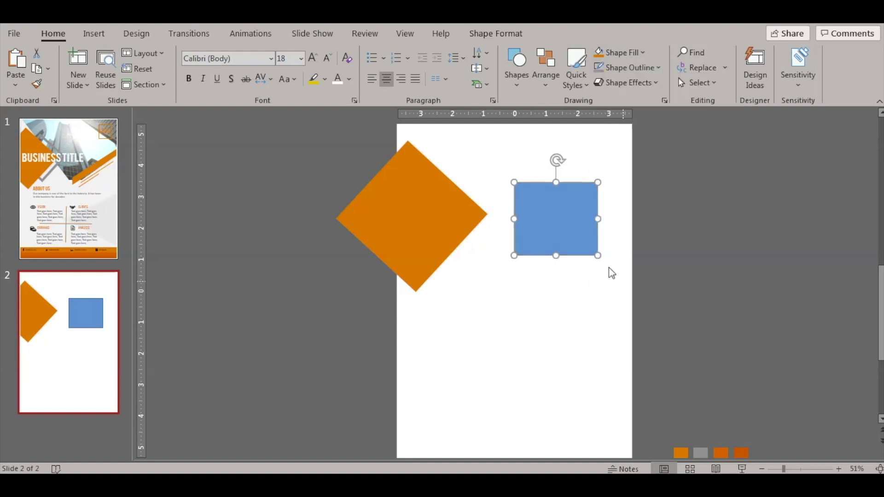
click(642, 53)
click(667, 231)
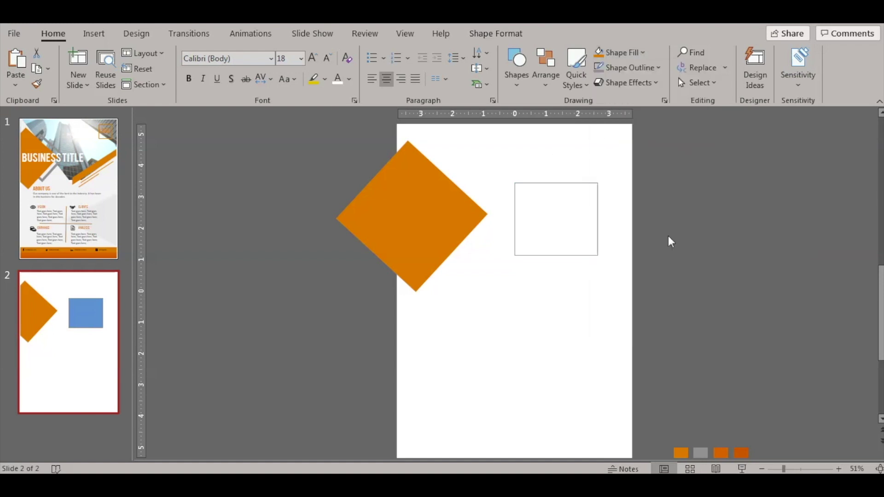
Set the square's outline width to 13 pt and tilt it about 30° clockwise
click(658, 68)
mouse_move(670, 302)
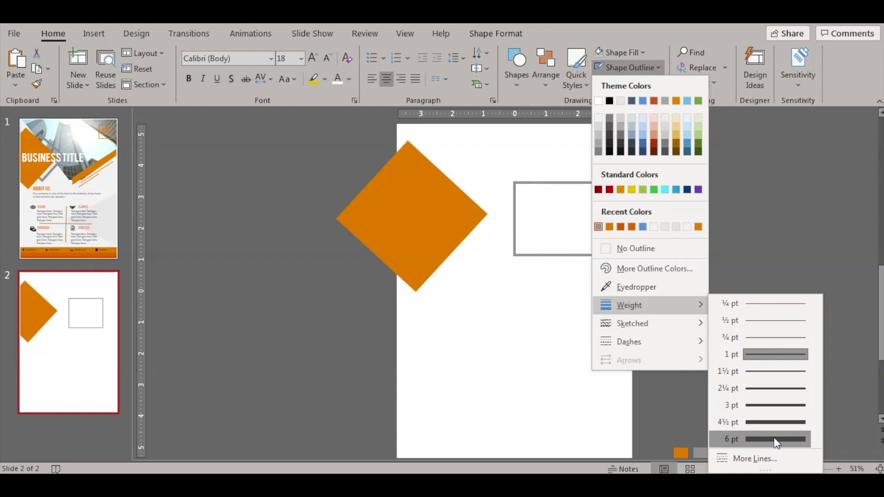
click(770, 458)
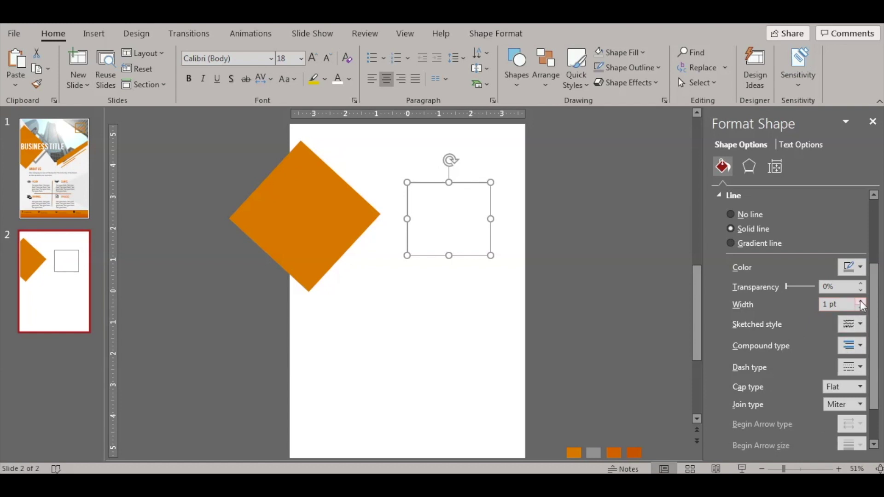
drag(862, 302, 862, 302)
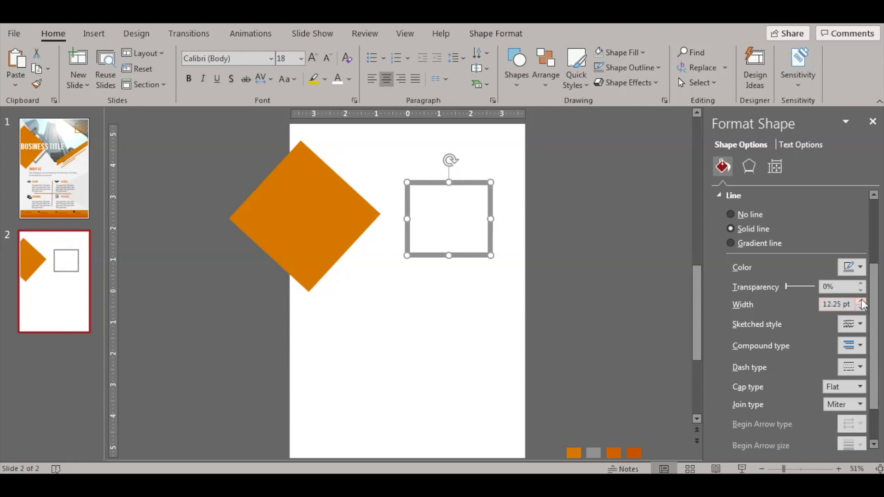
click(862, 302)
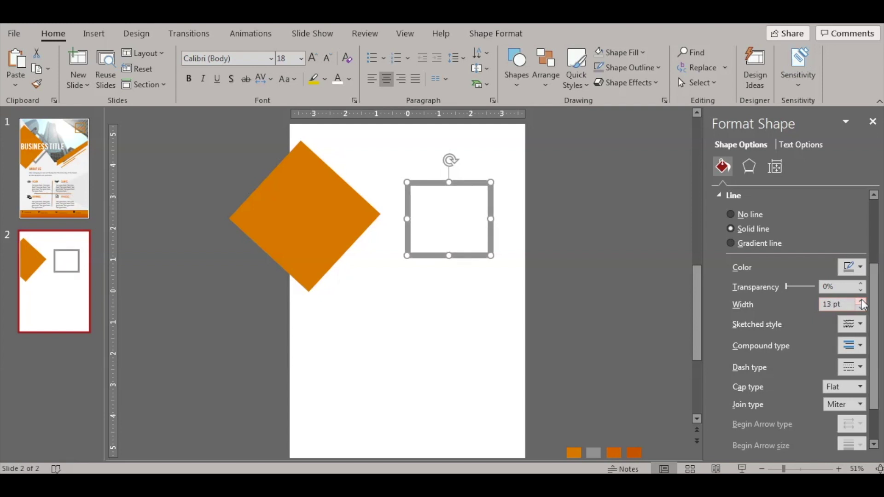
drag(450, 159, 483, 172)
Move the grey outlined square onto the orange diamond, send it to back, and shift it slightly left
click(872, 122)
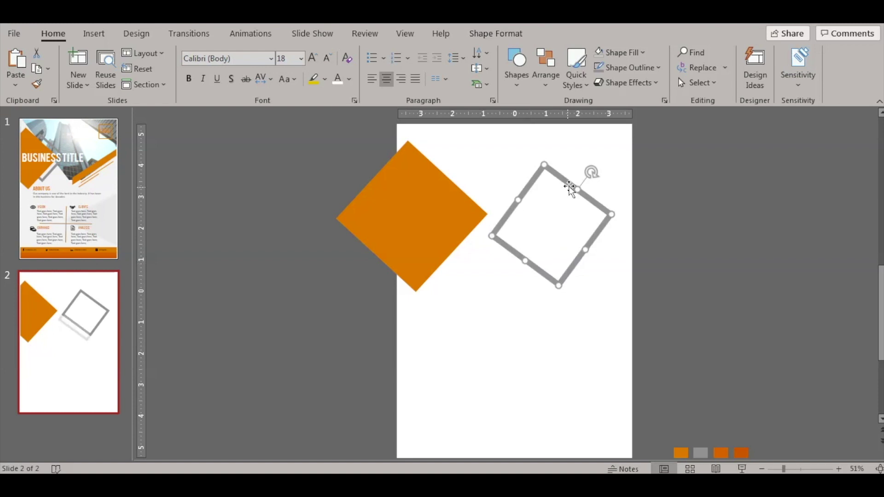
drag(572, 189, 492, 170)
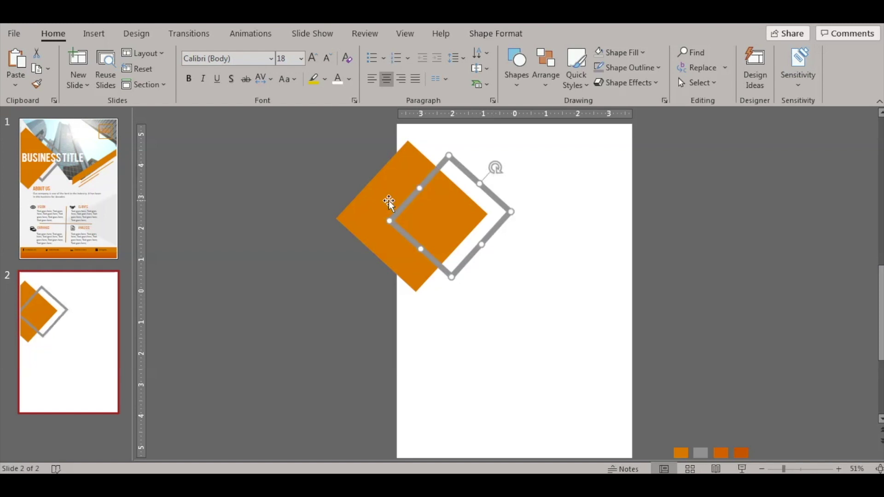
right_click(404, 208)
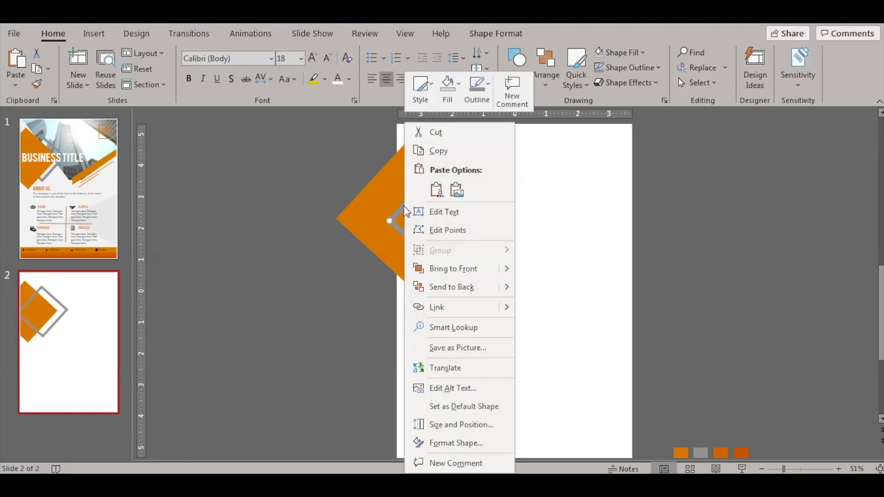
click(465, 286)
click(533, 273)
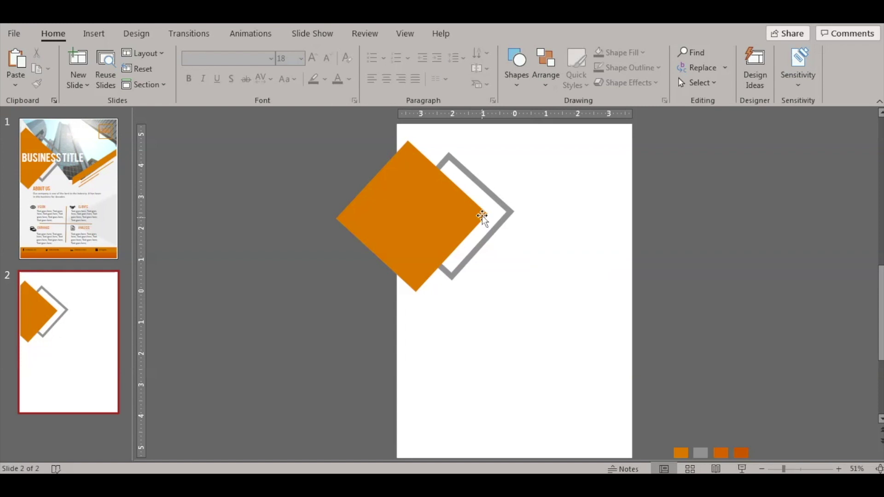
click(482, 185)
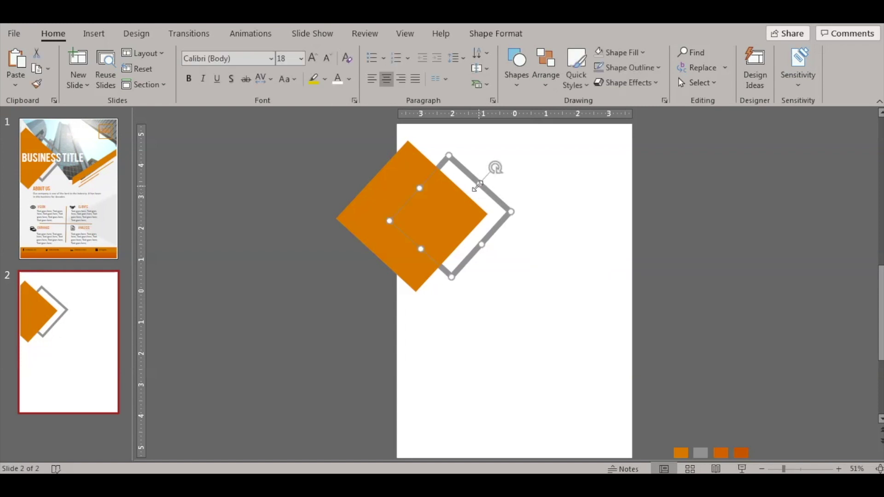
drag(462, 171, 460, 169)
click(706, 233)
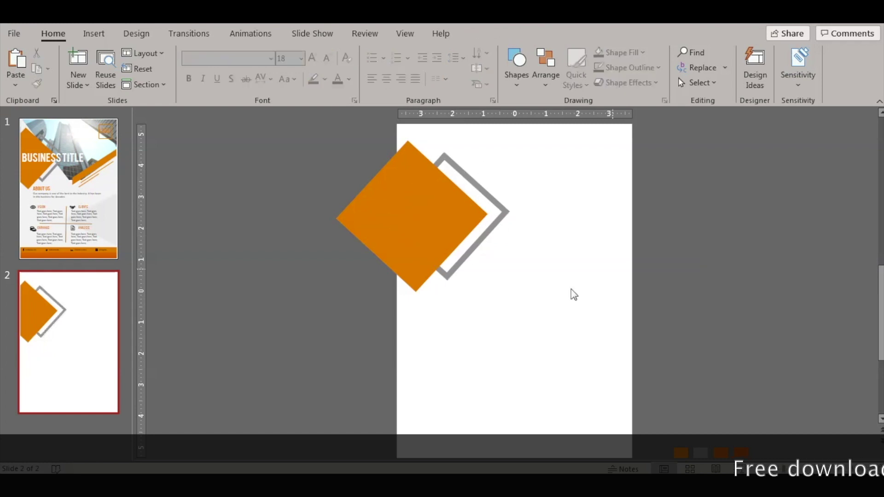
Draw a long bar to the right of the diamonds on slide 2, tilted to rise rightward
click(77, 221)
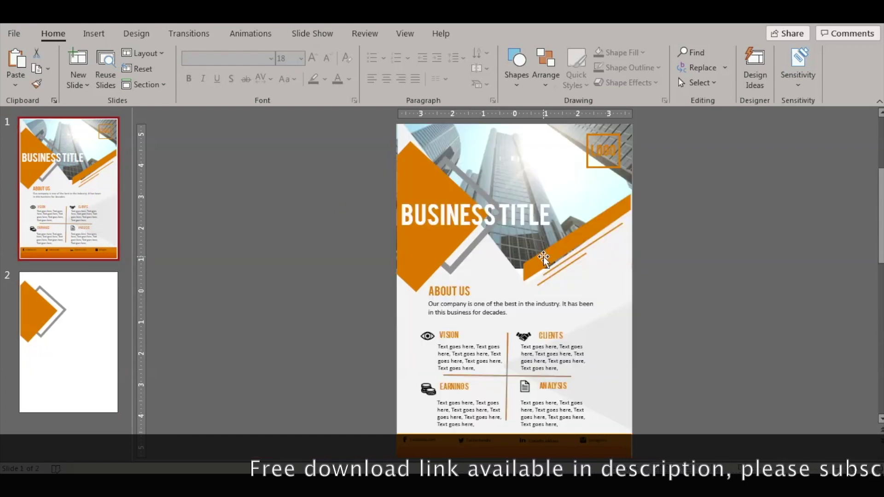
click(115, 276)
click(509, 85)
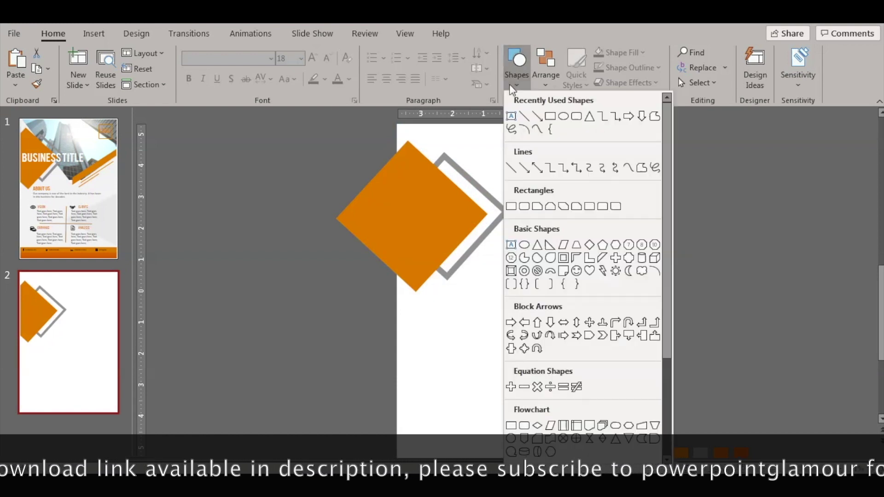
click(562, 121)
drag(514, 257, 650, 277)
mouse_move(582, 234)
mouse_down()
mouse_move(563, 246)
mouse_move(562, 239)
mouse_move(597, 234)
mouse_up()
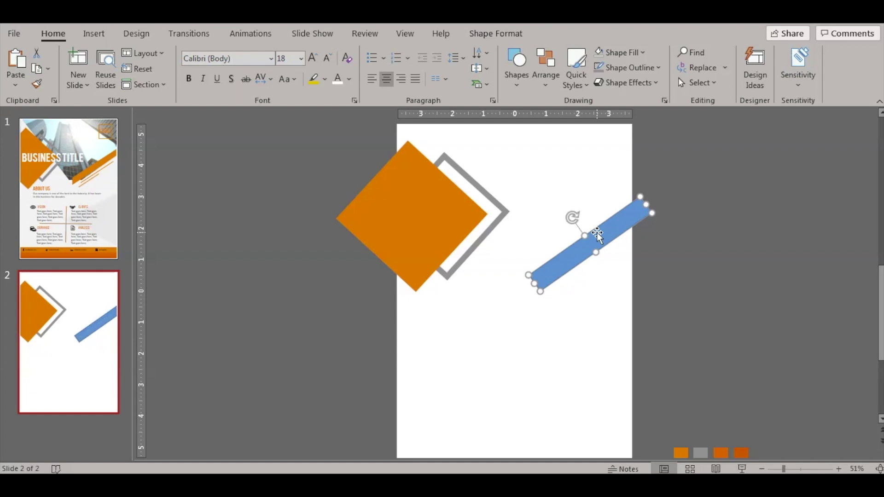
Fill the bar with the orange swatch colour via the eyedropper and remove its outline
click(672, 266)
click(607, 239)
click(642, 53)
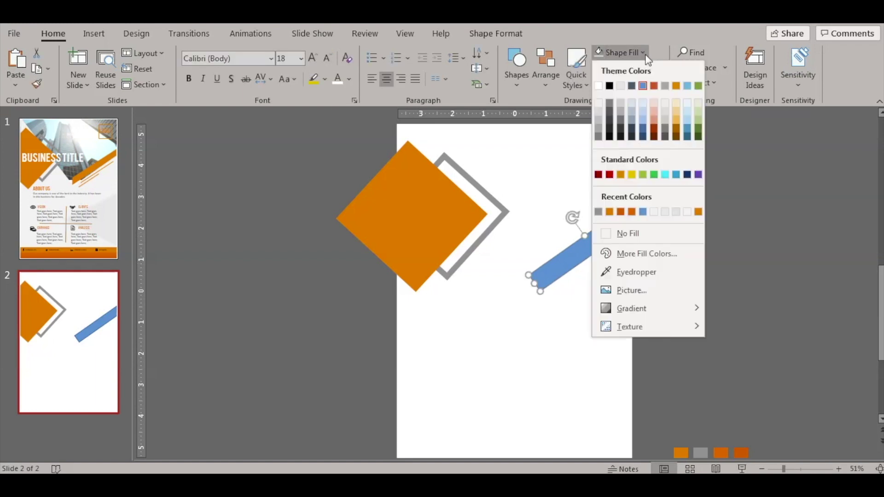
click(676, 272)
click(681, 455)
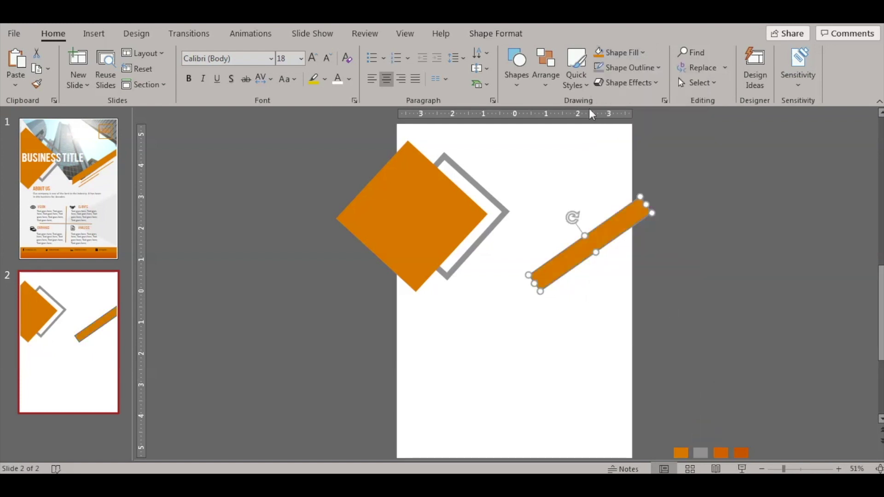
click(659, 67)
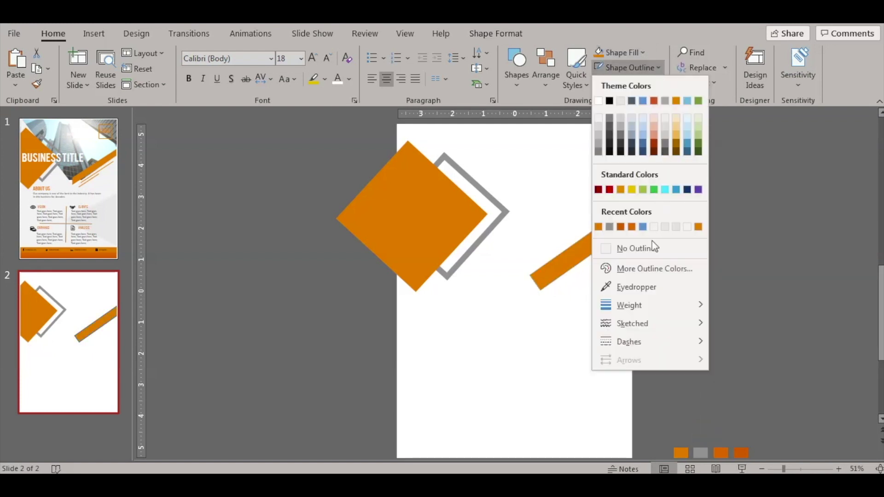
click(651, 249)
click(629, 266)
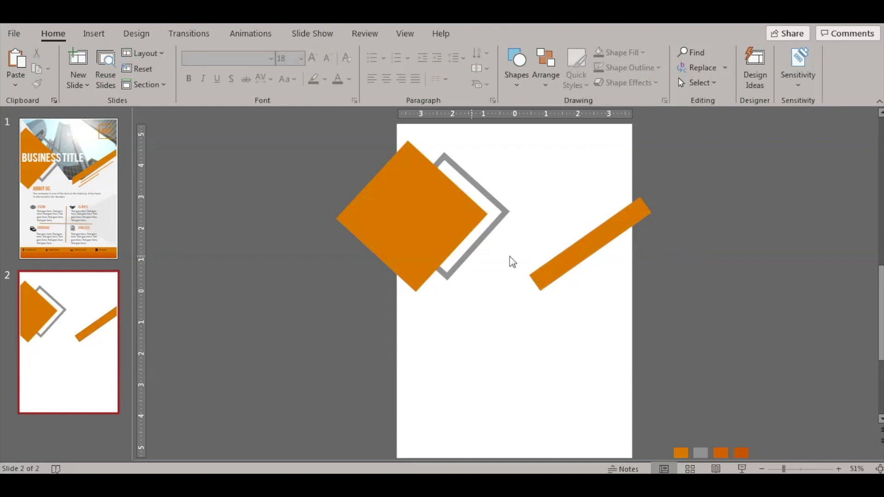
Draw rectangles covering the orange bar's right end and lower end
click(517, 82)
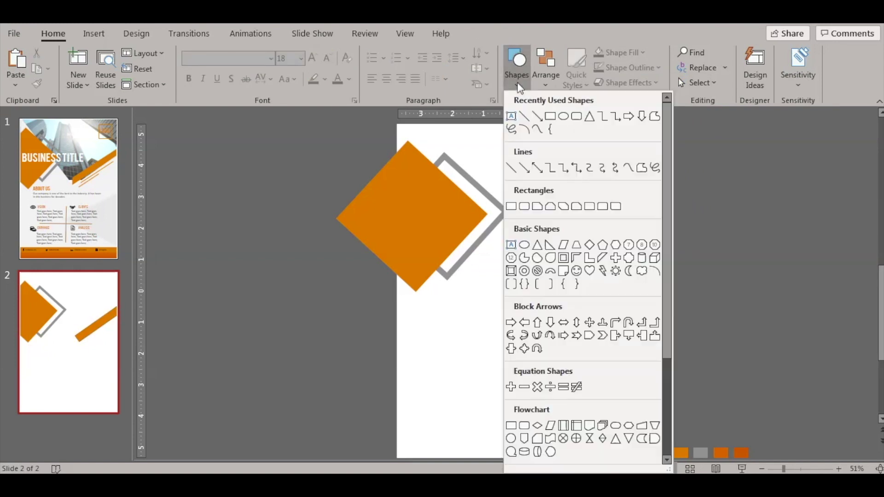
click(544, 115)
drag(667, 173, 760, 253)
drag(730, 223, 696, 223)
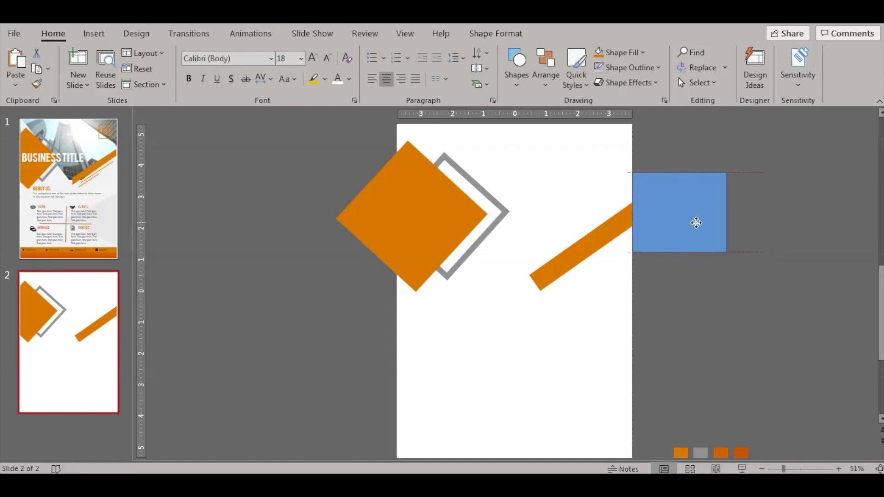
drag(696, 223, 489, 285)
Subtract the right-edge rectangle from the orange bar to cut that end straight
click(635, 225)
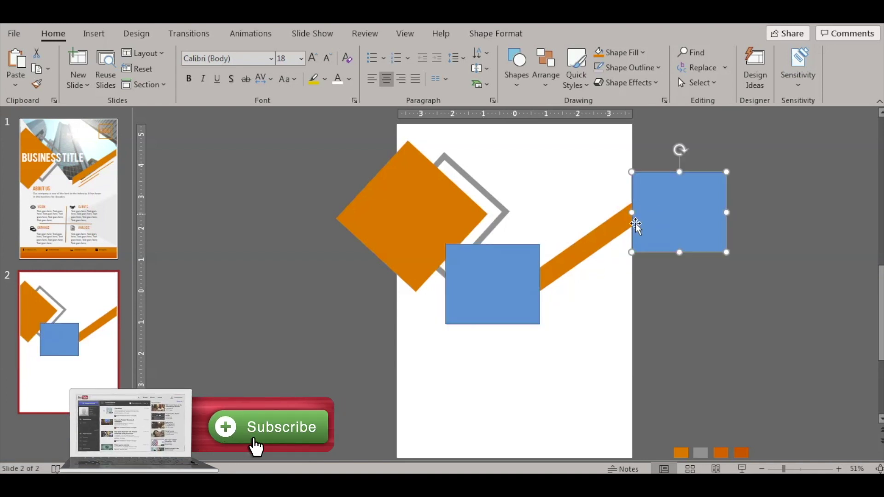
ctrl+click(612, 235)
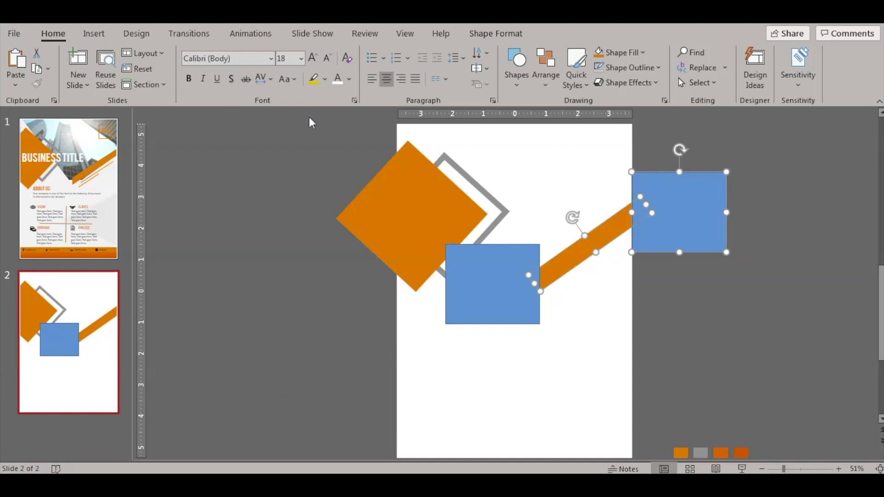
click(509, 32)
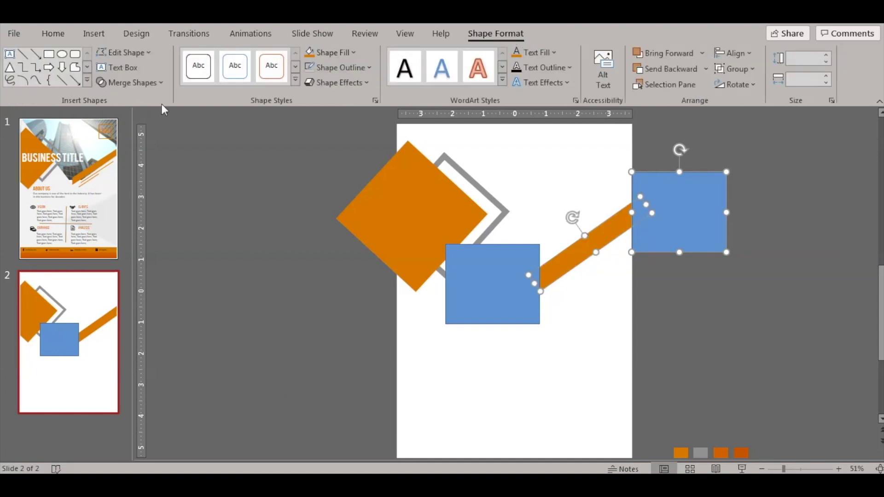
click(166, 84)
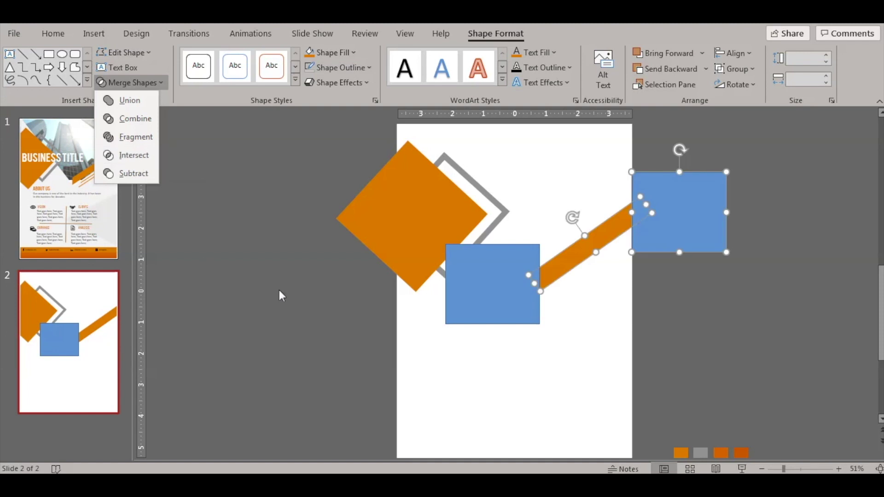
click(730, 317)
click(695, 314)
click(600, 246)
shift+click(673, 230)
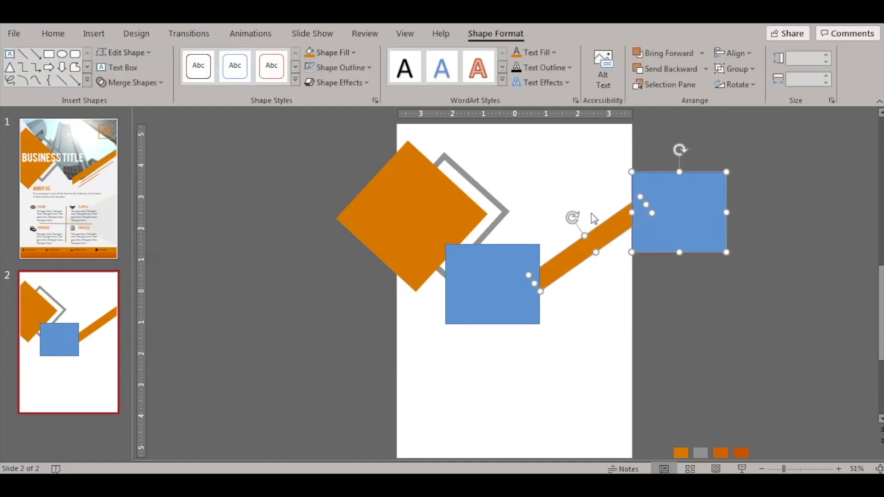
click(159, 81)
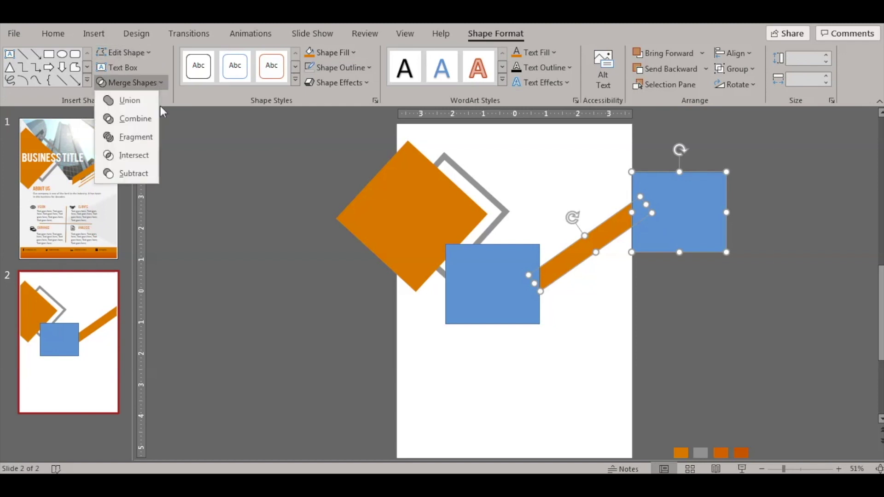
click(142, 170)
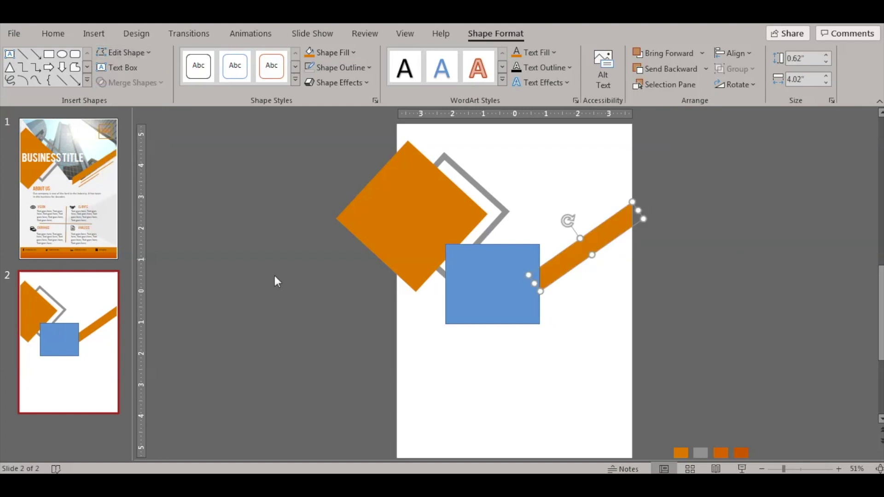
Subtract the lower rectangle from the bar's other end and nudge the bar up-left
shift+click(486, 313)
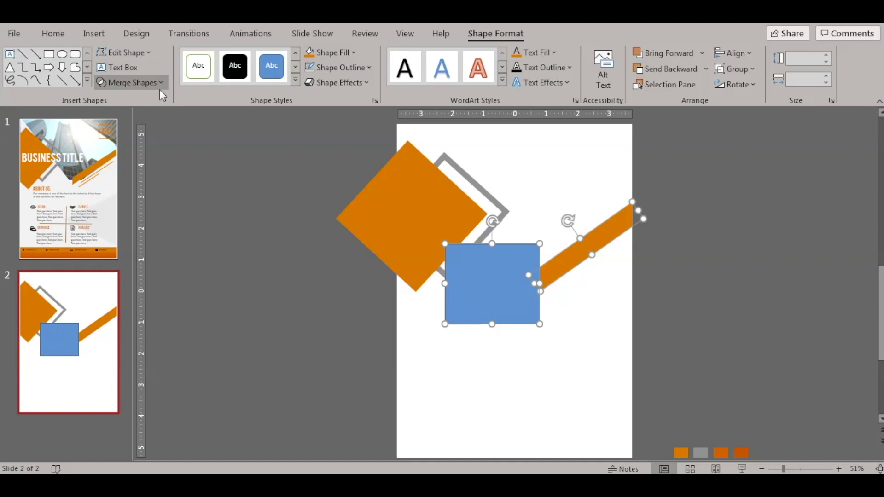
click(735, 329)
click(592, 242)
shift+click(514, 278)
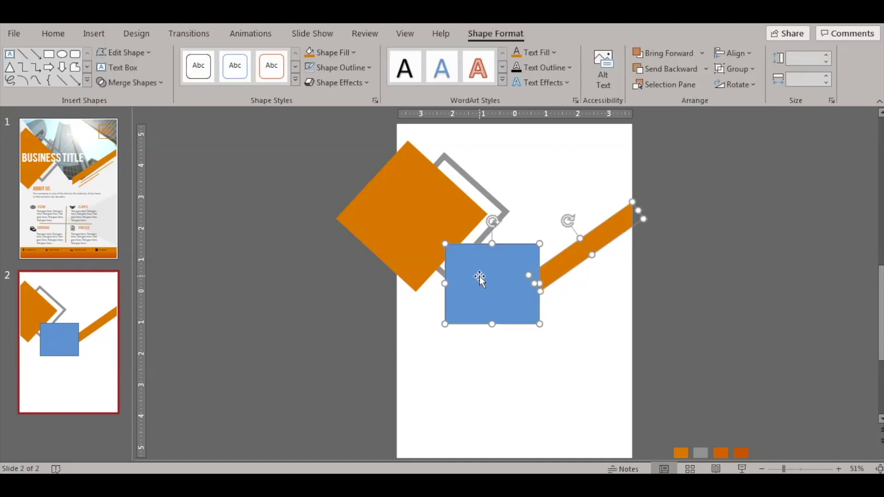
click(161, 84)
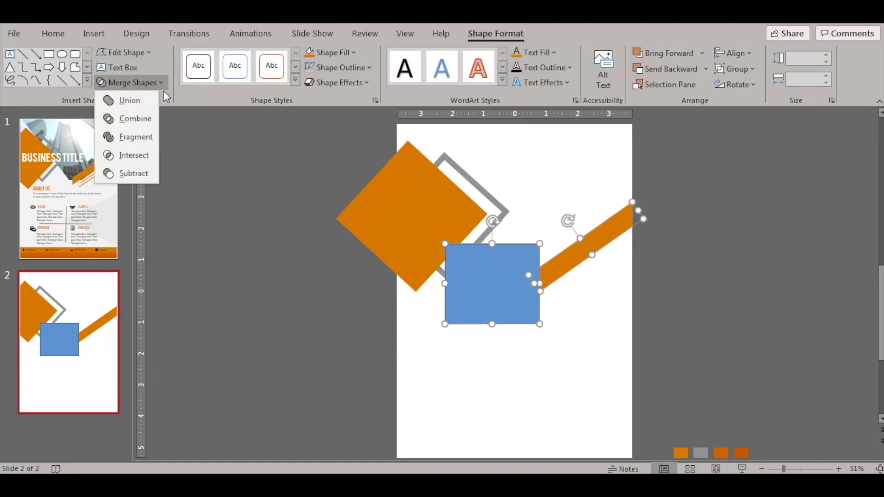
click(150, 170)
drag(561, 264, 552, 254)
click(661, 328)
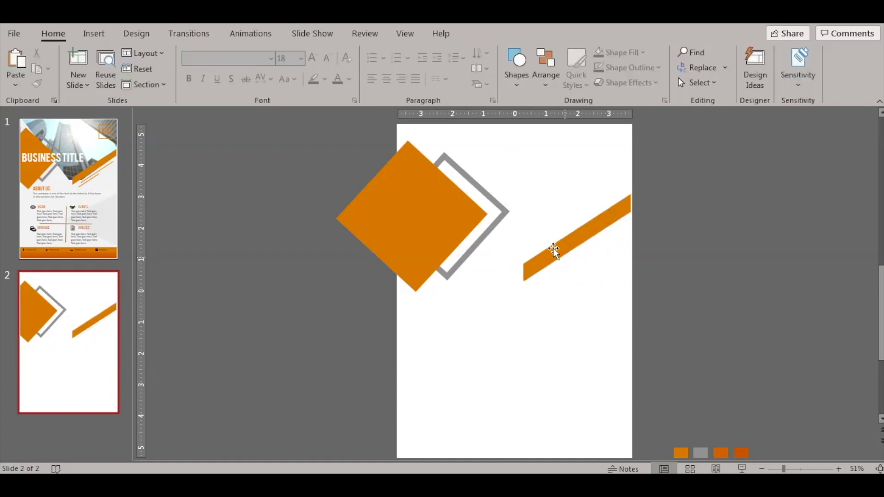
Draw a thin line beneath the orange bar and duplicate it into a second, longer parallel line
click(571, 246)
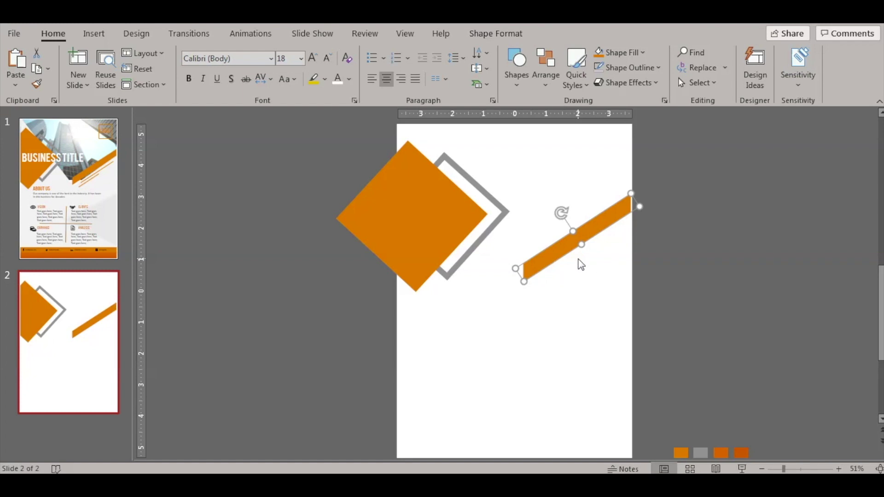
click(687, 280)
click(515, 82)
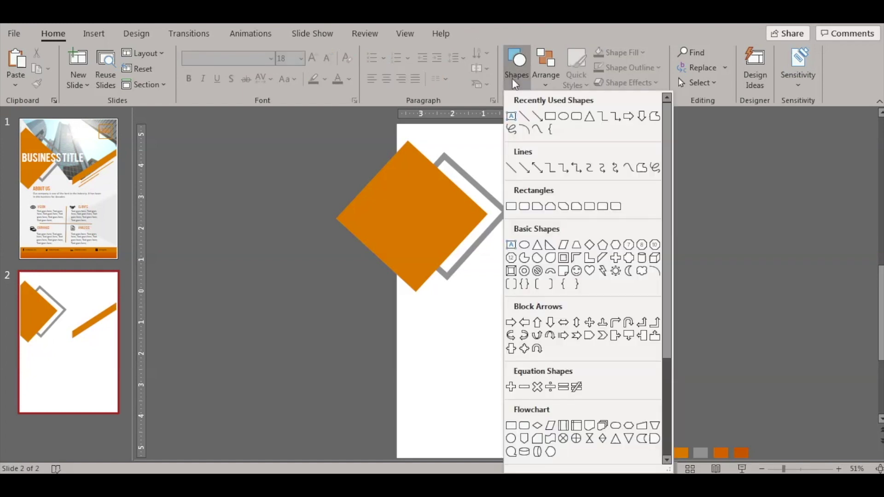
click(527, 118)
mouse_move(545, 291)
mouse_down()
mouse_move(615, 247)
mouse_move(587, 255)
mouse_up()
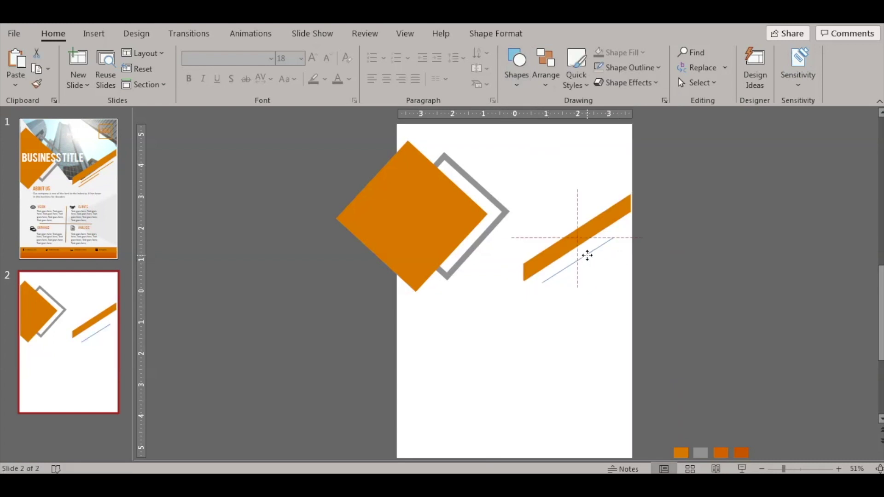
key(ctrl+d)
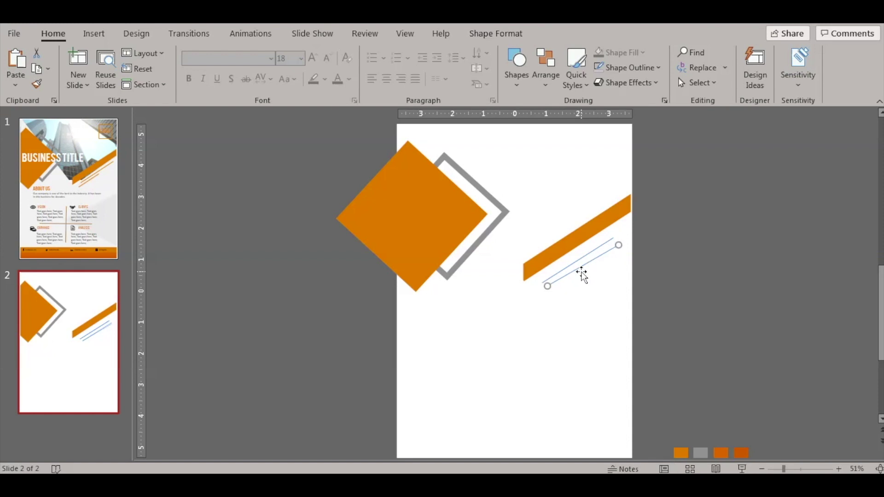
key(ctrl+alt+Left)
key(ctrl+alt+Left)
key(ctrl+alt+Left)
key(ctrl+alt+Left)
key(ctrl+alt+Left)
key(shift+Right)
Colour both lines' outlines orange with the eyedropper
click(625, 246)
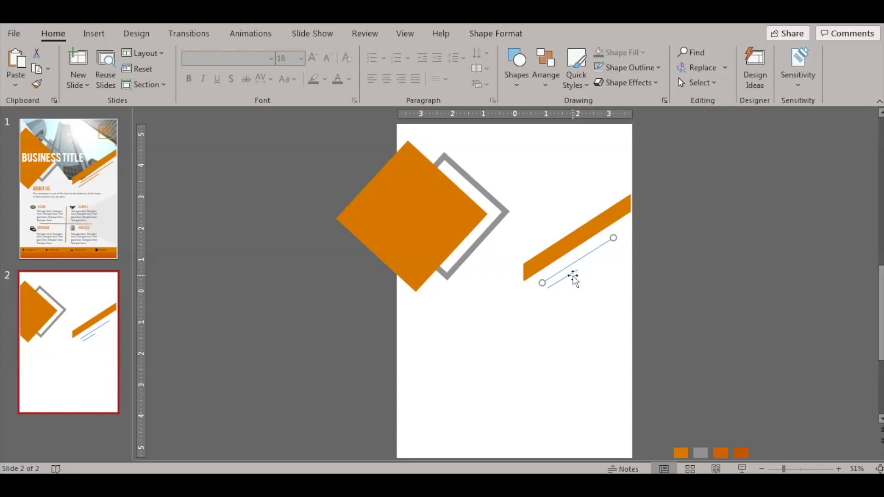
ctrl+click(574, 277)
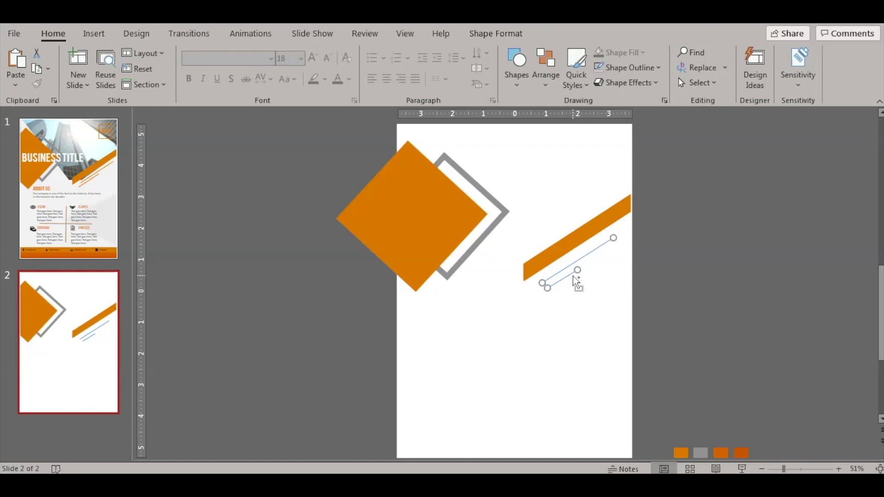
click(658, 67)
click(644, 288)
Thicken both lines to 2.75 pt and shift the short one slightly up and left
right_click(598, 244)
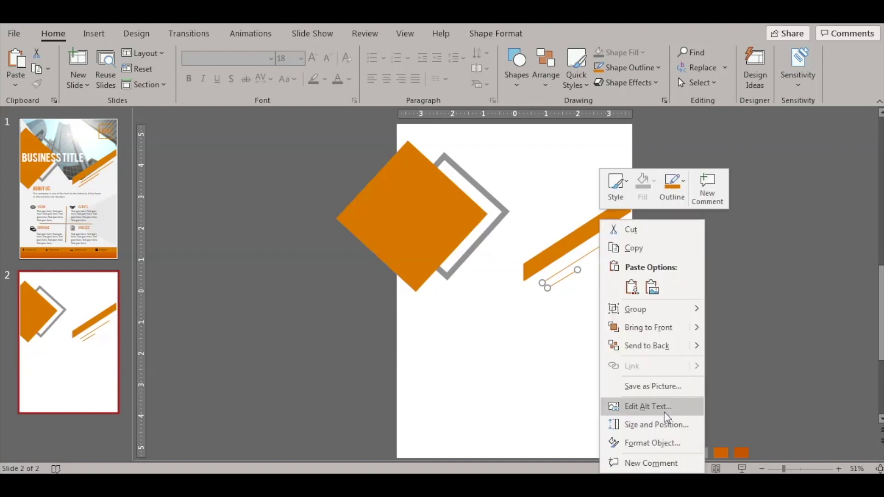
click(669, 439)
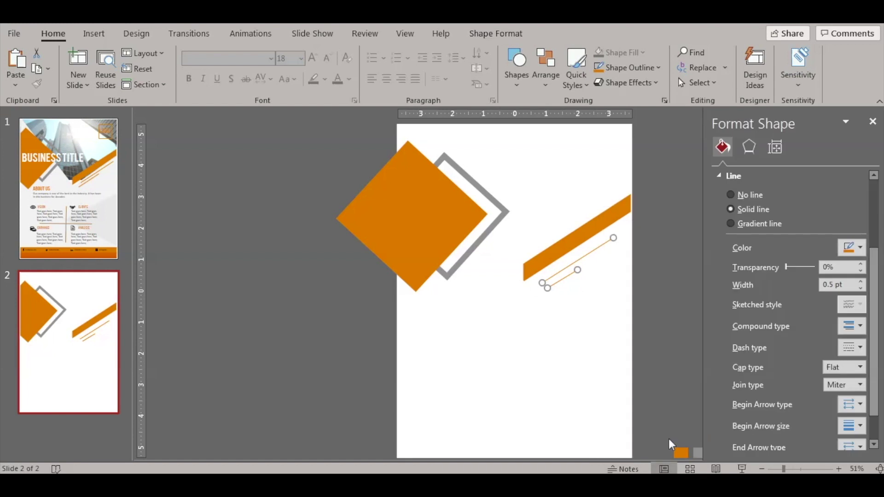
click(861, 282)
click(861, 282)
click(860, 282)
click(861, 282)
click(860, 282)
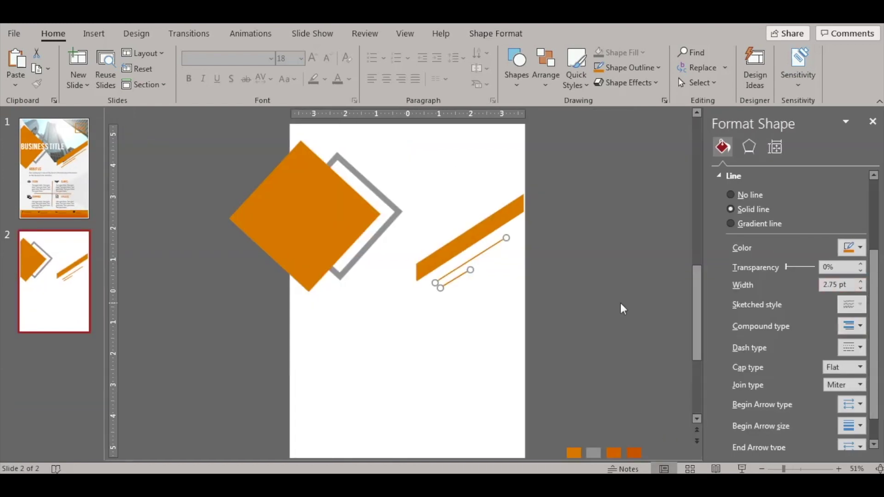
click(599, 299)
click(470, 261)
drag(470, 261, 460, 272)
Paste the skyscraper photo, centre it across the slide top, and send it behind the orange shapes
key(ctrl+v)
drag(474, 304, 478, 204)
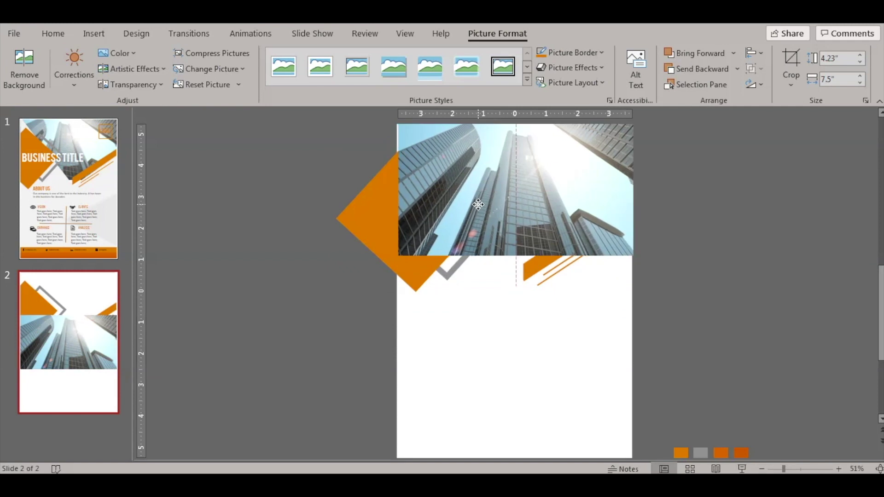
drag(478, 204, 478, 205)
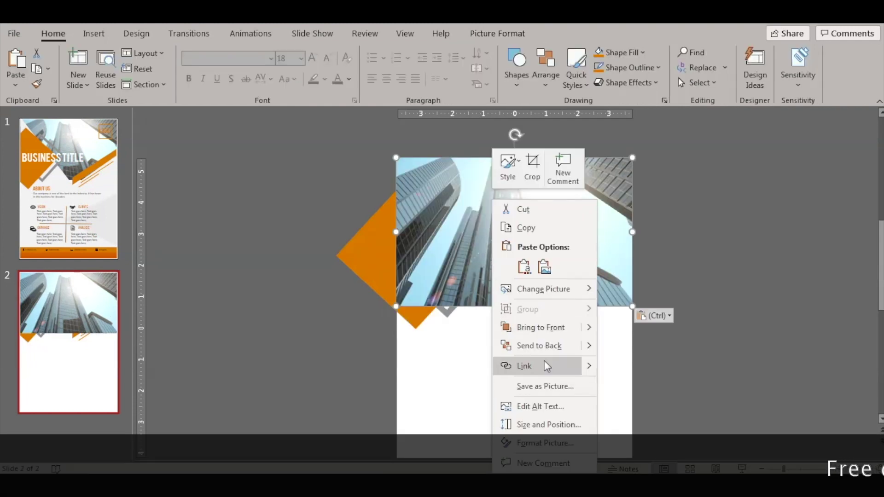
click(532, 346)
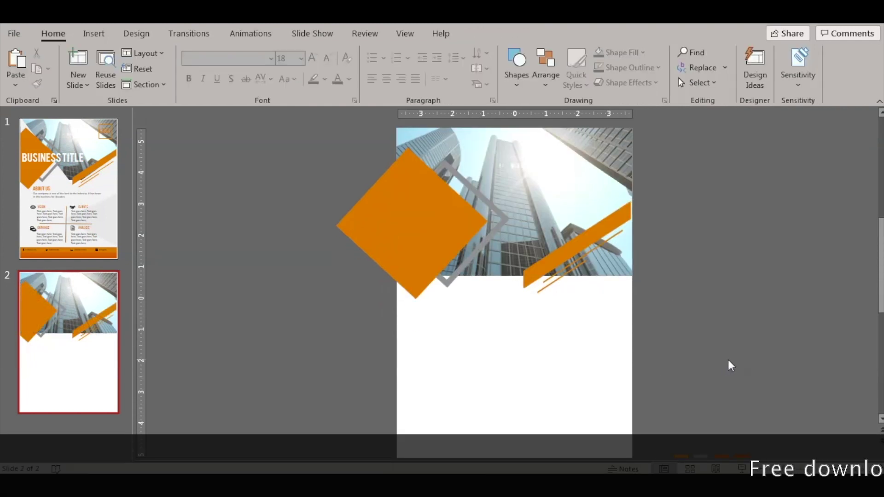
Draw a rectangle over the left overflow and merge it with the orange diamond to trim its left edge
click(516, 73)
click(511, 138)
drag(330, 138, 393, 347)
scroll(578, 404, up, 3)
shift+click(405, 276)
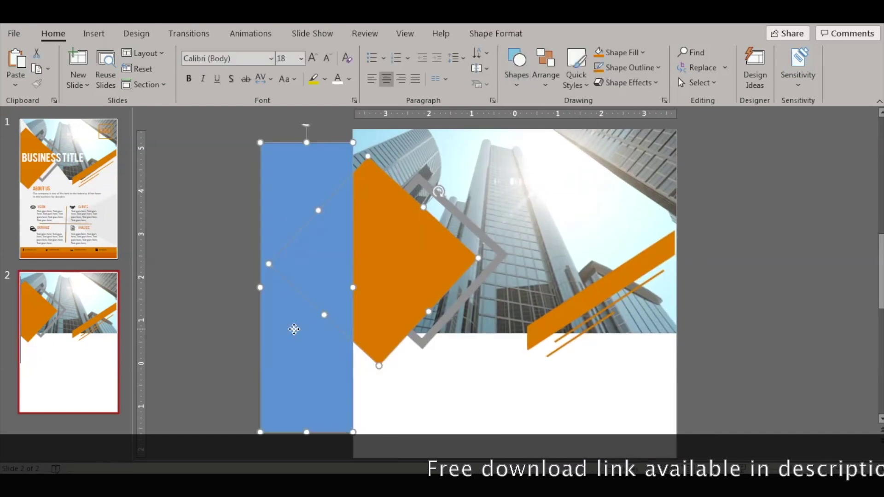
click(496, 33)
click(138, 82)
click(151, 179)
click(325, 210)
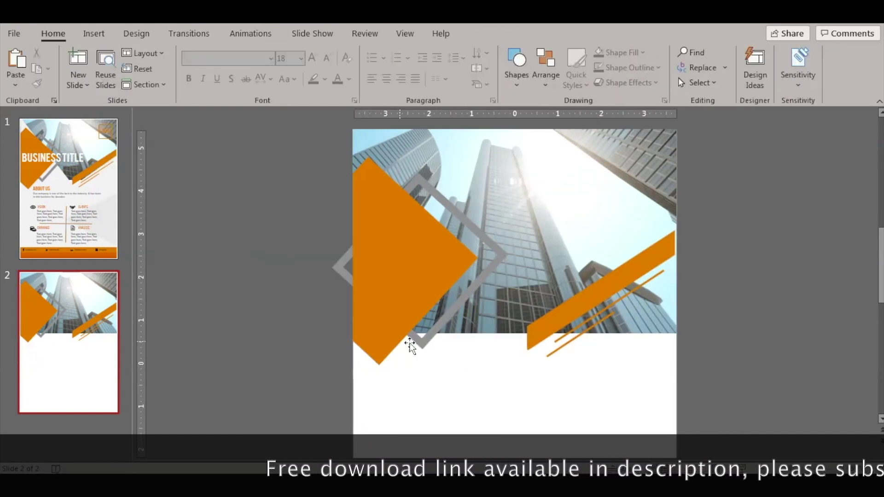
Draw a second rectangle pushed against the slide's left edge and select it with the diamond
click(517, 74)
click(511, 205)
drag(222, 202, 301, 374)
drag(242, 287, 296, 282)
shift+click(431, 206)
click(496, 33)
click(161, 83)
Subtract the rectangle from the grey chevron so it ends flush with the slide's left edge
click(311, 253)
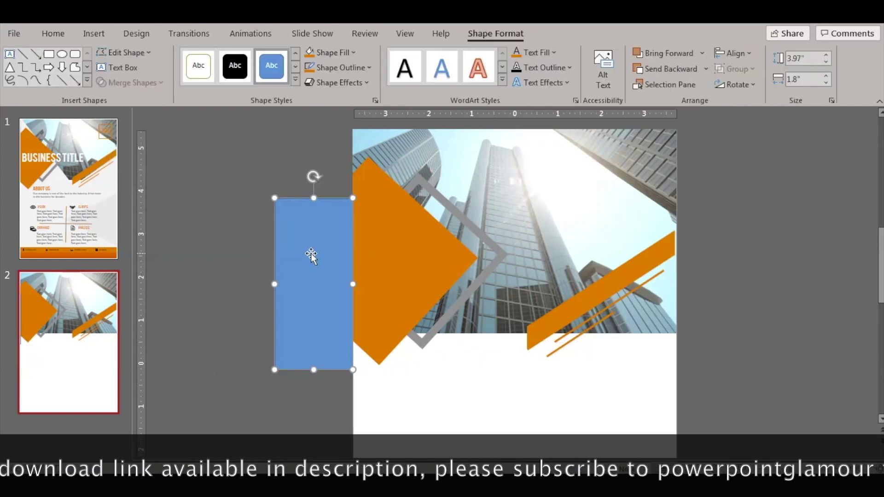
shift+click(460, 217)
click(131, 82)
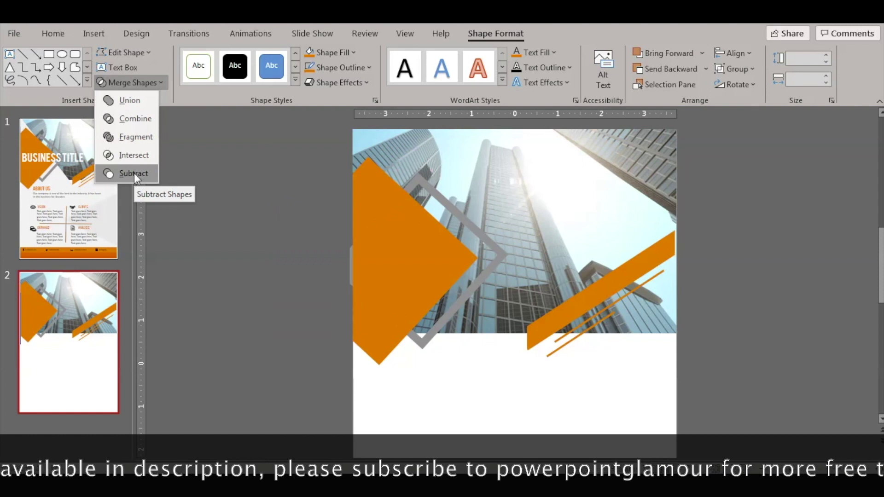
click(339, 243)
drag(339, 243, 340, 239)
shift+click(379, 221)
click(161, 83)
click(133, 167)
click(319, 219)
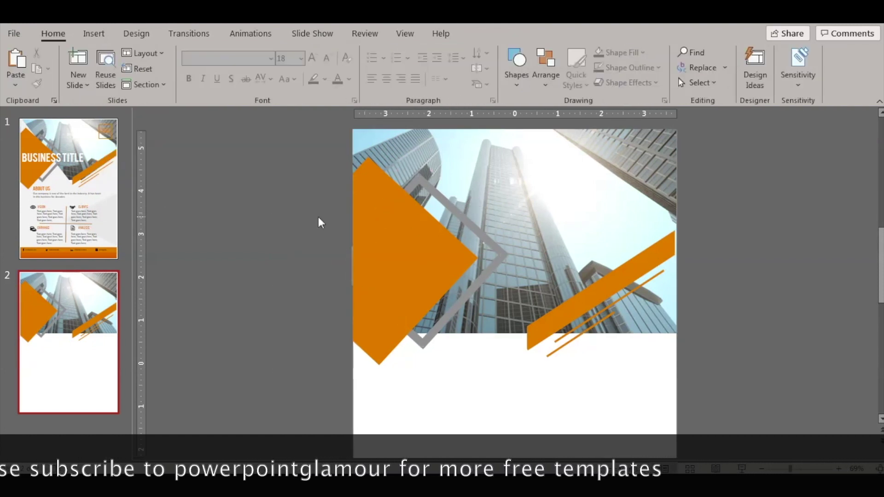
Draw a rectangle tilted about 40 degrees across the bottom of the building photo
click(537, 253)
click(250, 274)
click(516, 58)
click(512, 205)
drag(282, 147, 451, 376)
mouse_move(366, 133)
mouse_down()
mouse_move(312, 134)
mouse_move(268, 182)
mouse_move(256, 180)
mouse_up()
drag(457, 358, 434, 402)
mouse_move(339, 272)
mouse_down()
mouse_move(246, 192)
mouse_move(349, 260)
mouse_up()
drag(355, 343, 363, 326)
Fill the tilted rectangle white, set its outline colour, and send it behind the picture
click(642, 52)
click(597, 85)
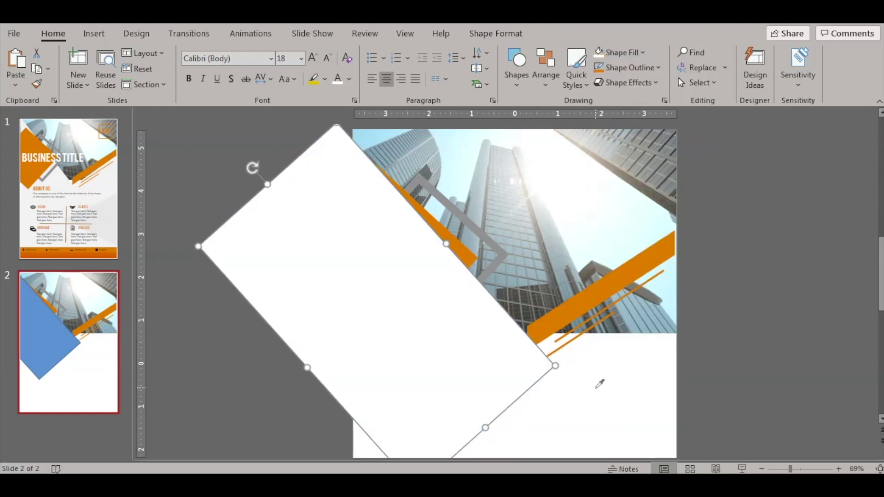
click(658, 67)
click(657, 148)
right_click(363, 331)
click(405, 288)
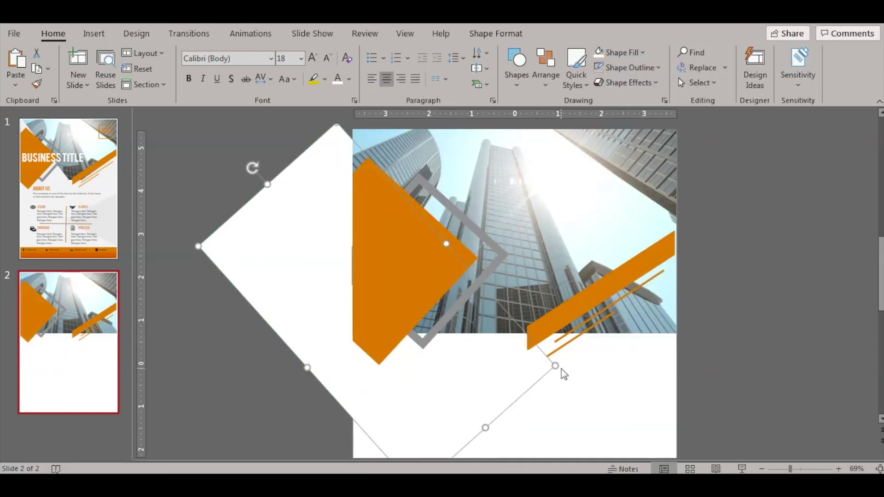
right_click(555, 322)
click(821, 328)
Move and re-rotate the white shape into its final notch position and adjust its stacking order
click(476, 363)
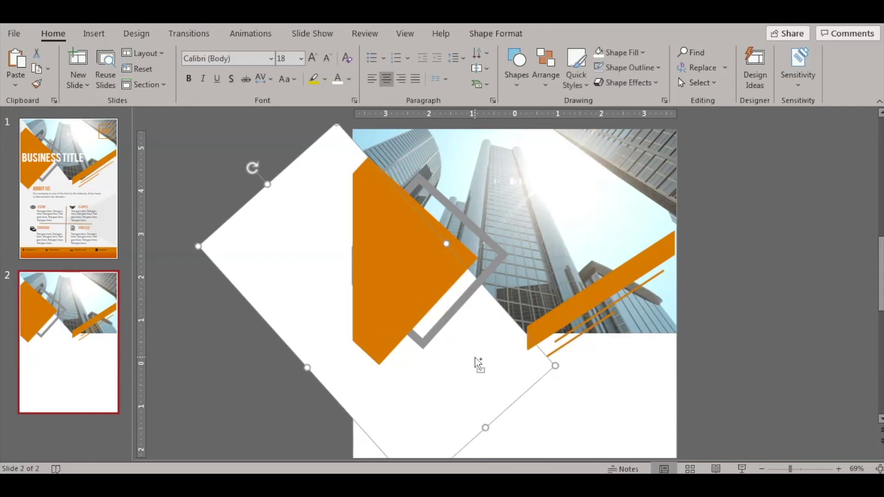
drag(476, 363, 696, 280)
drag(764, 147, 824, 217)
drag(737, 257, 725, 262)
right_click(725, 262)
click(754, 304)
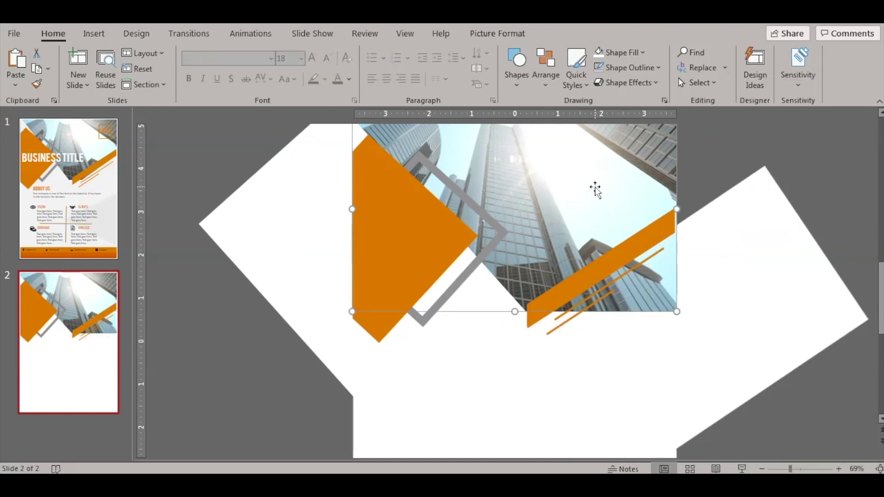
click(461, 339)
Draw a rectangle covering the white shape's overflow past the slide's left edge
scroll(248, 358, up, 1)
click(516, 62)
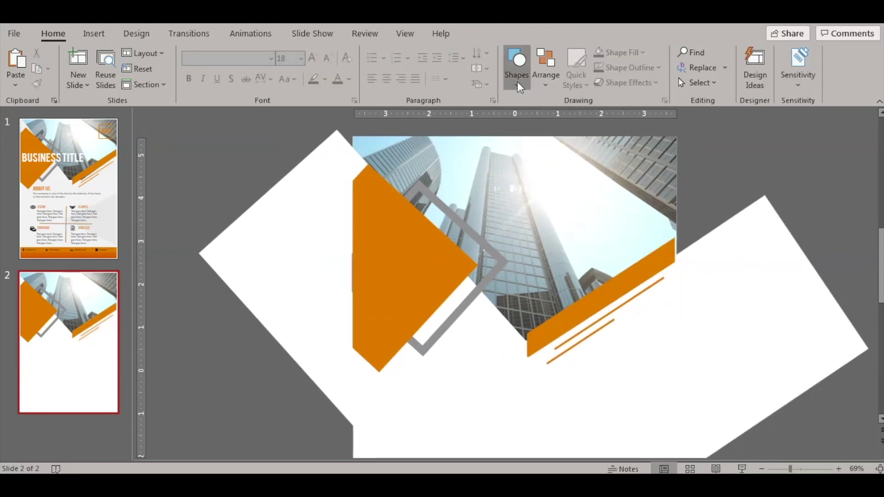
click(511, 203)
scroll(301, 349, up, 2)
scroll(301, 349, down, 5)
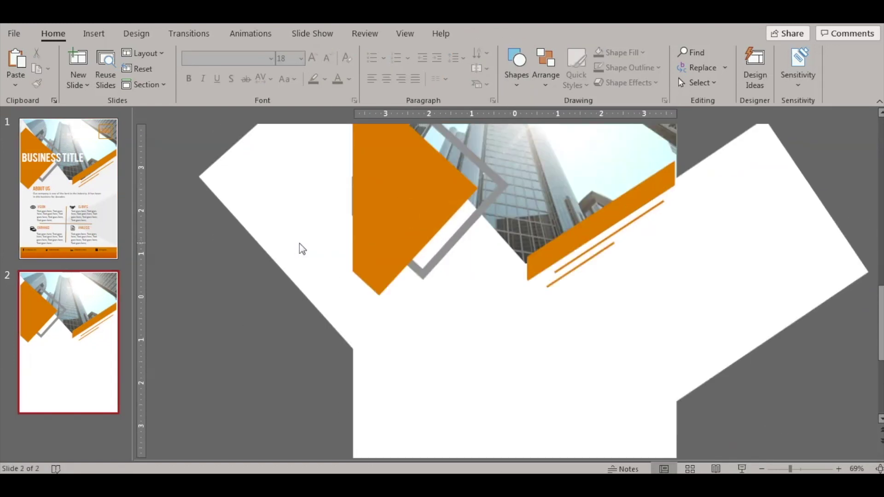
drag(790, 469, 782, 469)
click(517, 62)
click(511, 204)
drag(341, 134, 412, 370)
Fragment the rectangle with the white shapes to trim the left overflow
click(788, 470)
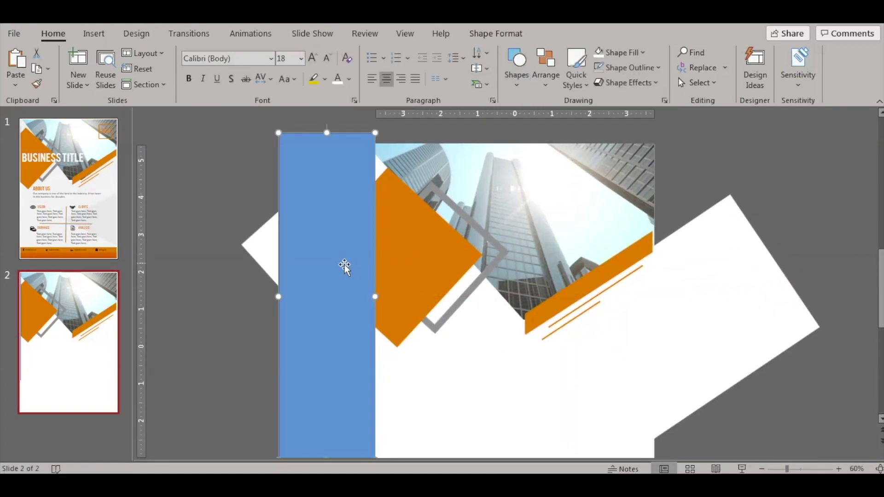
shift+click(328, 242)
click(494, 34)
click(130, 83)
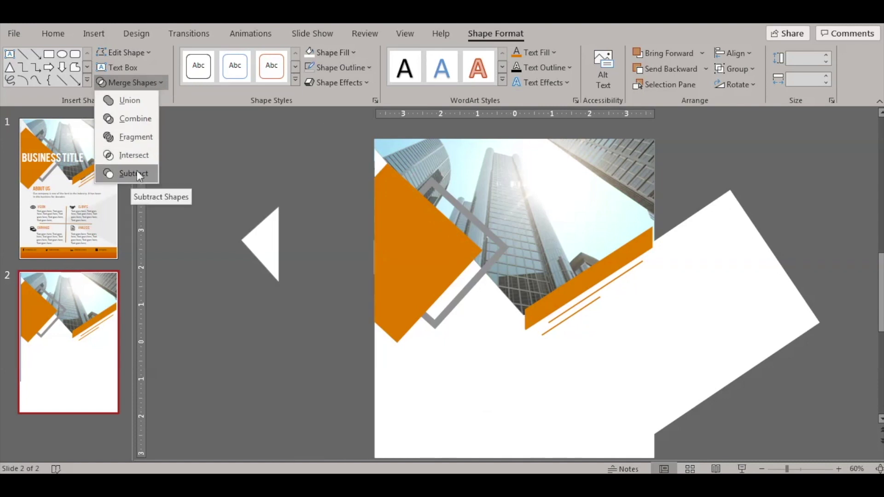
key(Escape)
key(Escape)
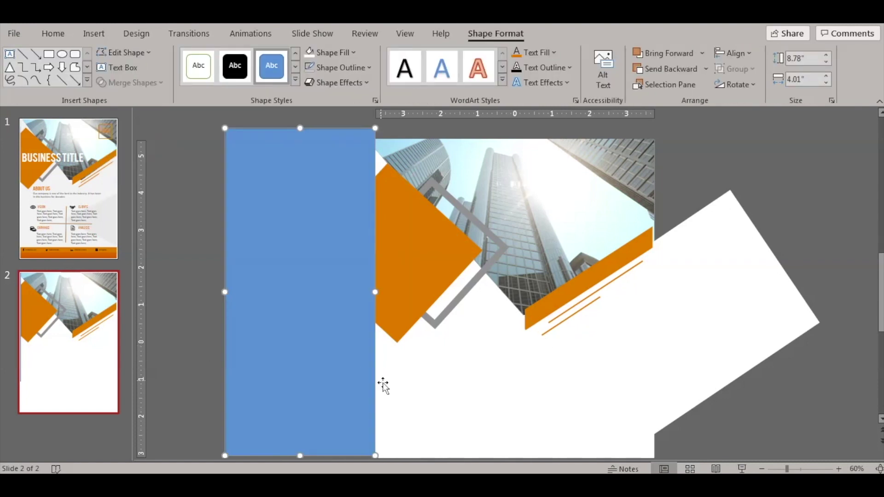
shift+click(385, 385)
click(132, 82)
click(143, 146)
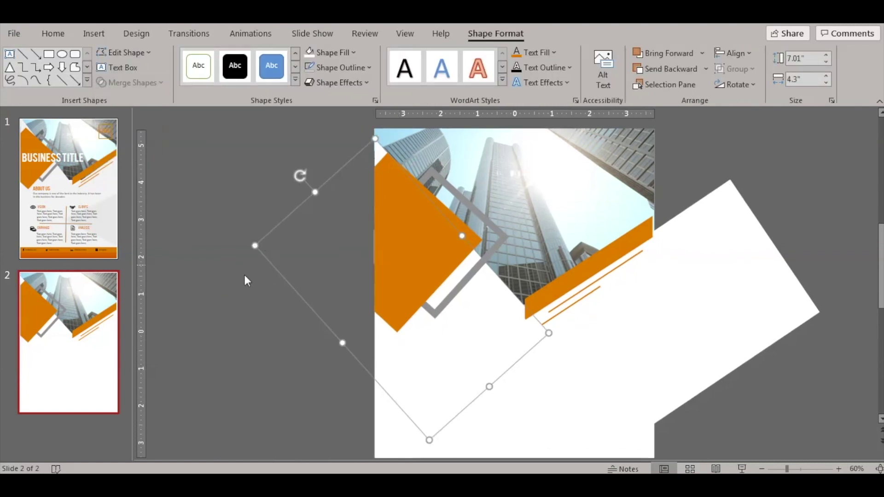
click(224, 352)
Draw a rectangle over the right overflow and subtract it from the white tilted shape
click(516, 65)
click(509, 140)
mouse_move(664, 138)
mouse_down()
mouse_move(792, 453)
mouse_move(819, 428)
mouse_up()
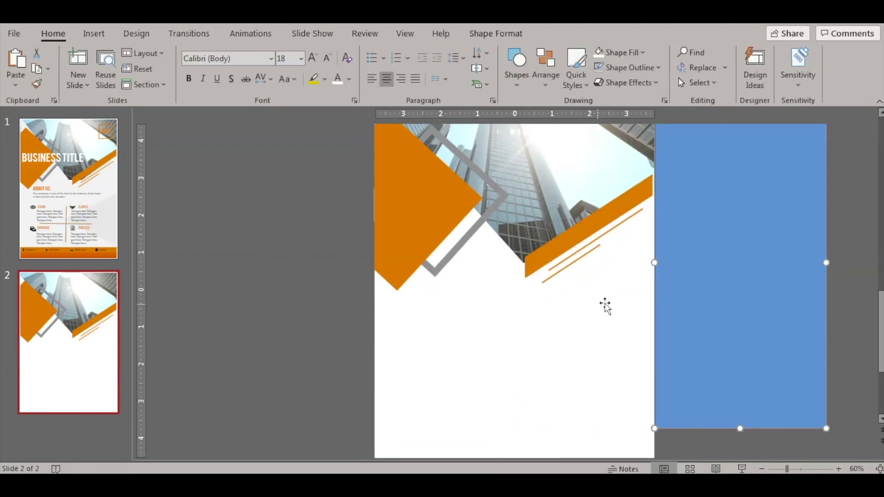
click(638, 350)
shift+click(747, 378)
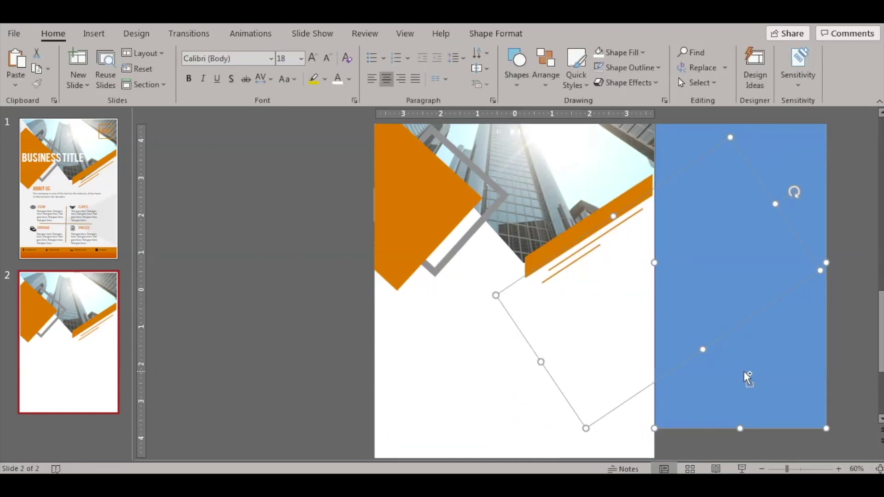
click(496, 34)
click(130, 82)
click(139, 169)
click(221, 311)
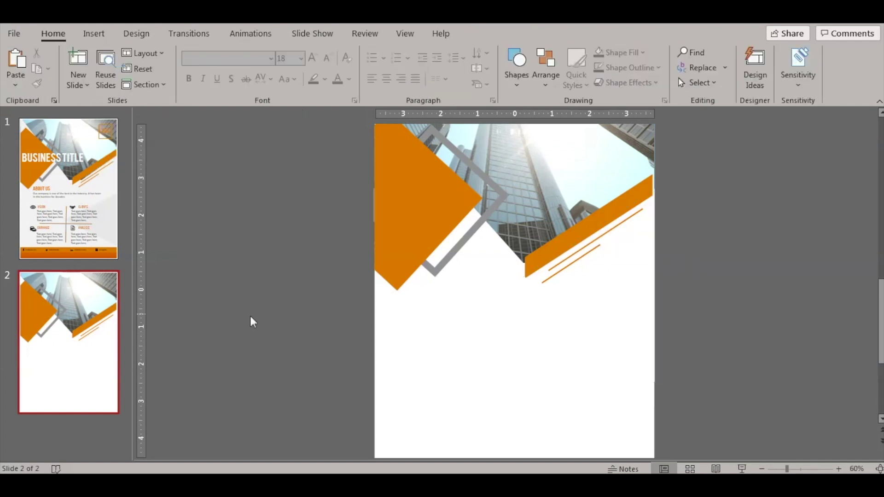
scroll(733, 336, up, 2)
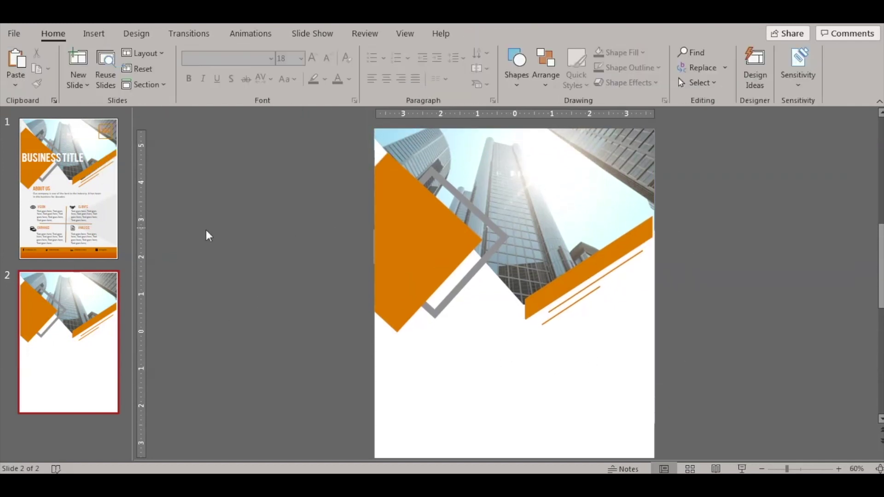
Draw a small square at the photo's top right with no fill and a thick orange outline
click(516, 64)
click(512, 205)
drag(566, 153, 621, 201)
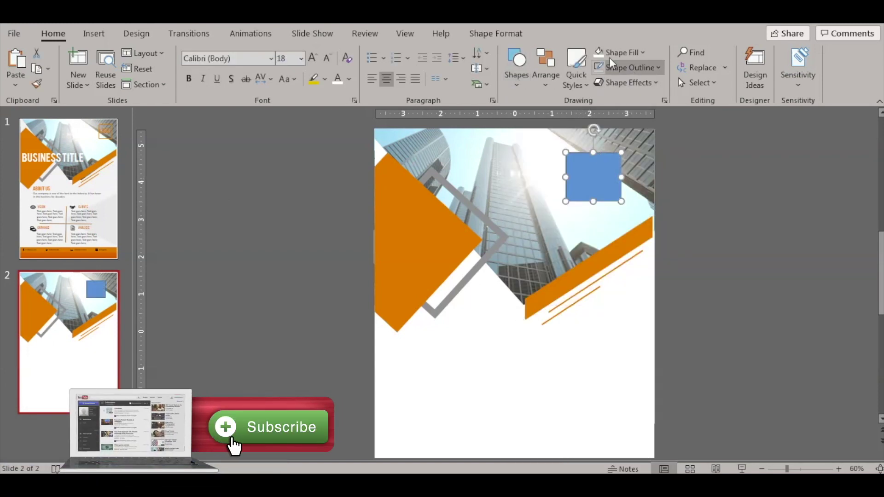
click(660, 67)
click(609, 227)
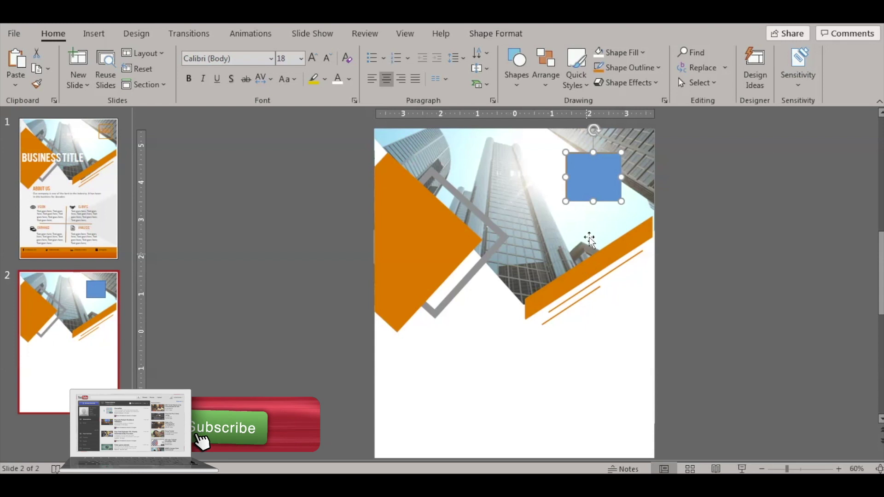
click(642, 52)
click(640, 233)
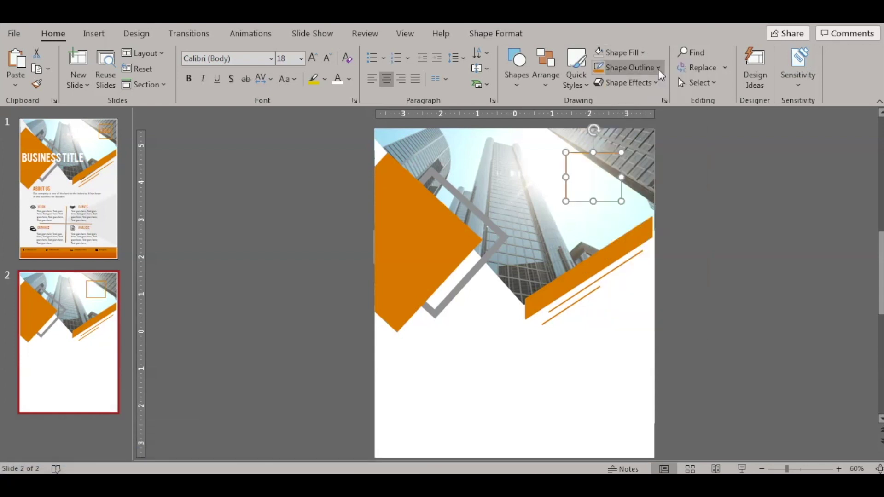
click(658, 68)
mouse_move(683, 306)
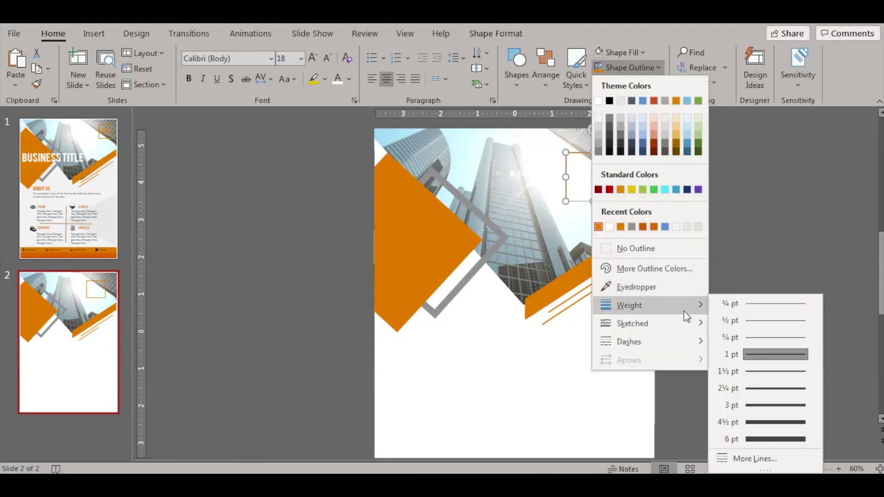
click(759, 420)
Add a 'LOGO' text box inside the frame, set in Bebas and coloured the frame's orange
click(94, 33)
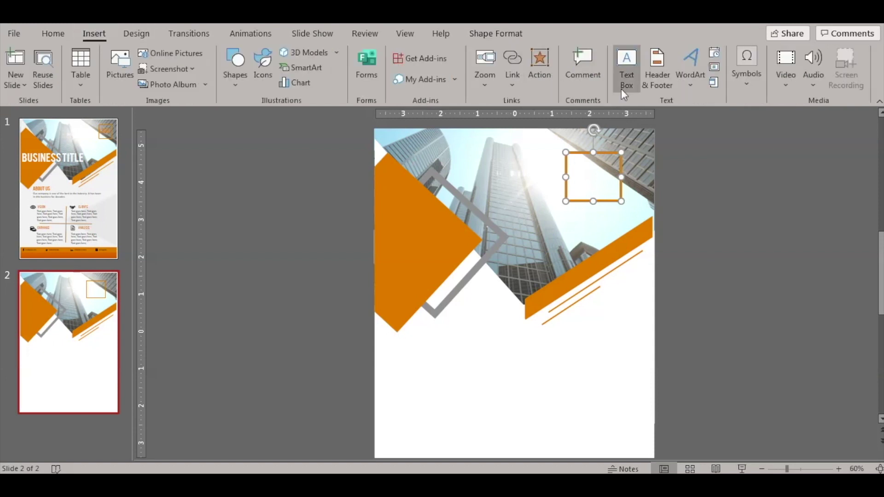
click(625, 69)
drag(605, 185, 608, 183)
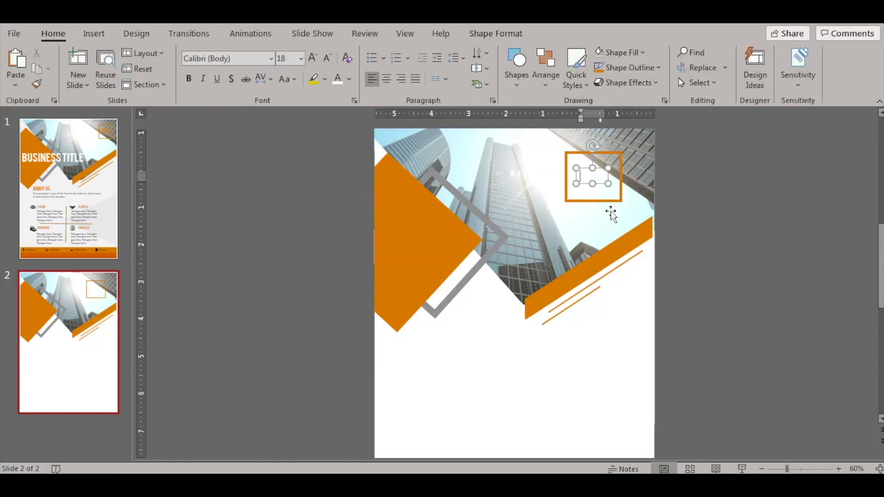
text(LOGO)
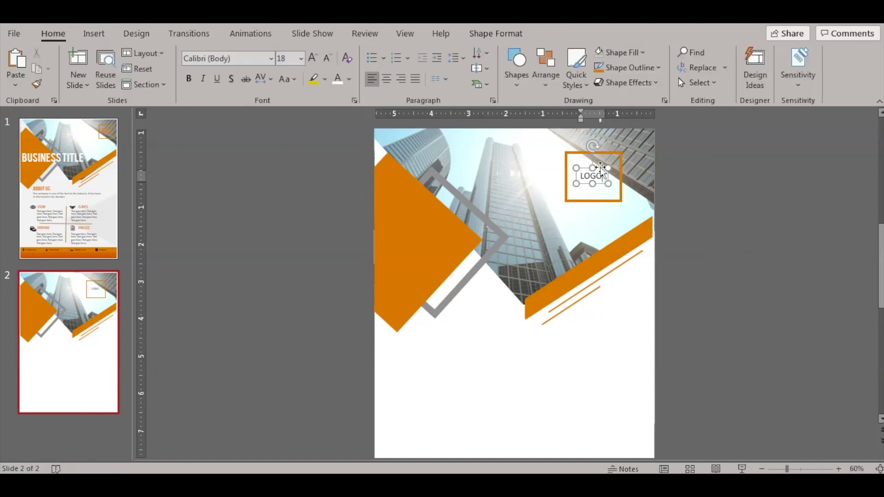
click(600, 168)
click(232, 58)
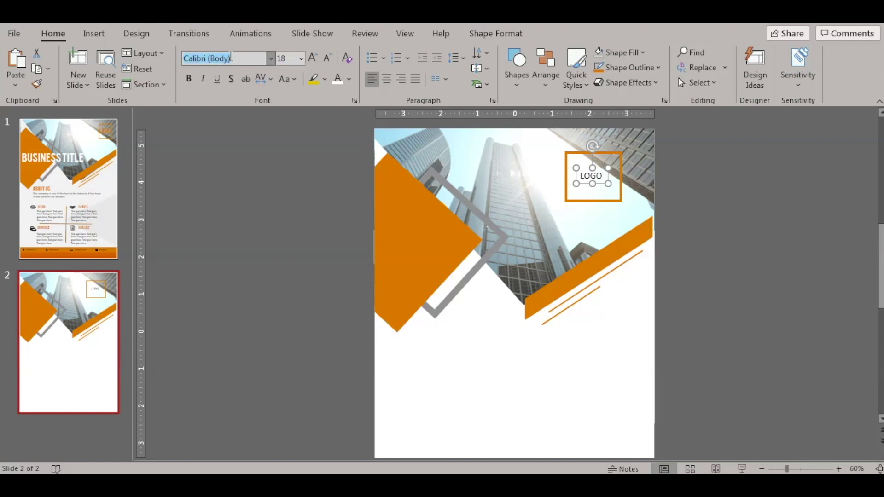
click(355, 81)
click(354, 276)
click(575, 201)
Enlarge LOGO to 24 pt and centre it on one line inside the orange frame
double_click(315, 58)
drag(610, 185, 621, 182)
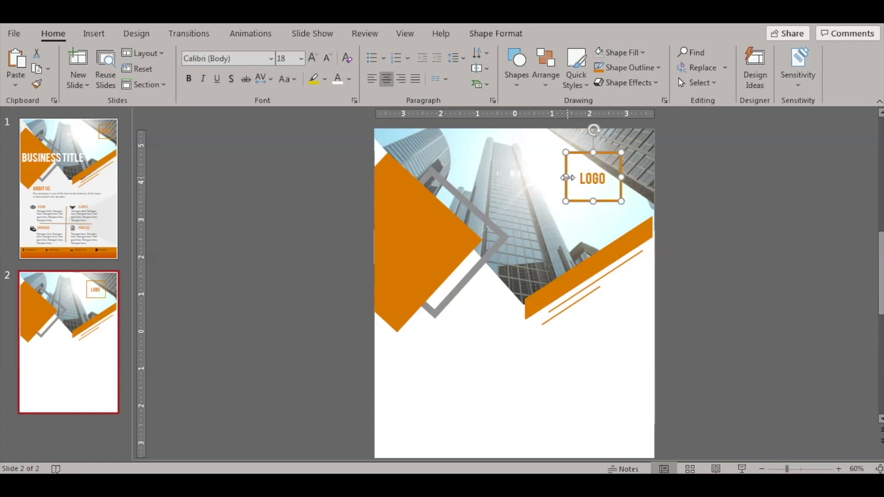
drag(592, 169, 596, 168)
click(598, 198)
click(598, 198)
click(714, 233)
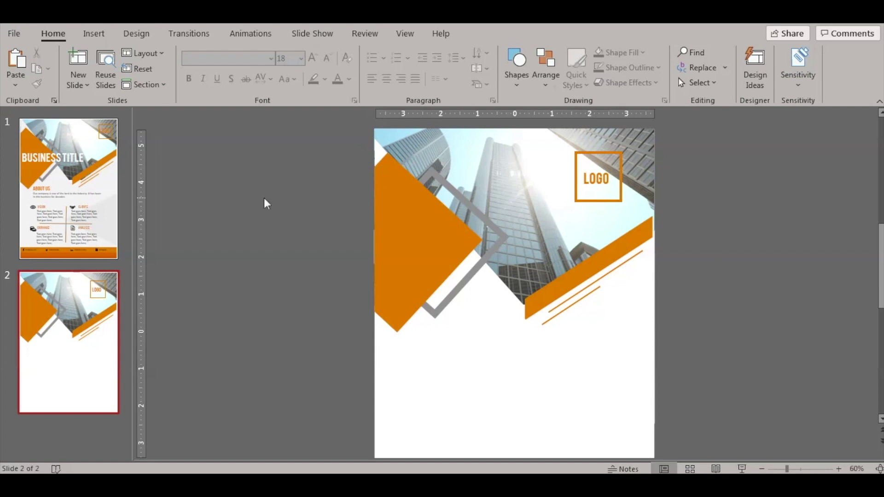
Draw a band across the bottom of the slide and duplicate it into stacked strips
scroll(756, 270, down, 3)
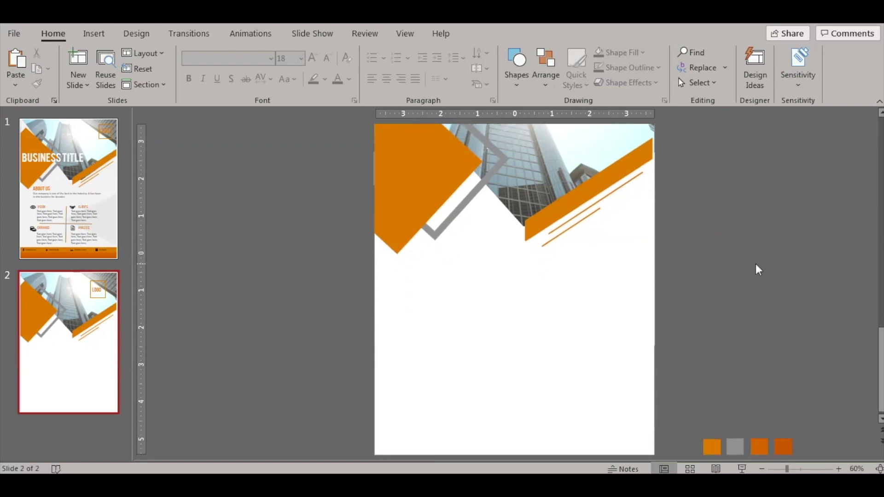
click(516, 86)
click(534, 116)
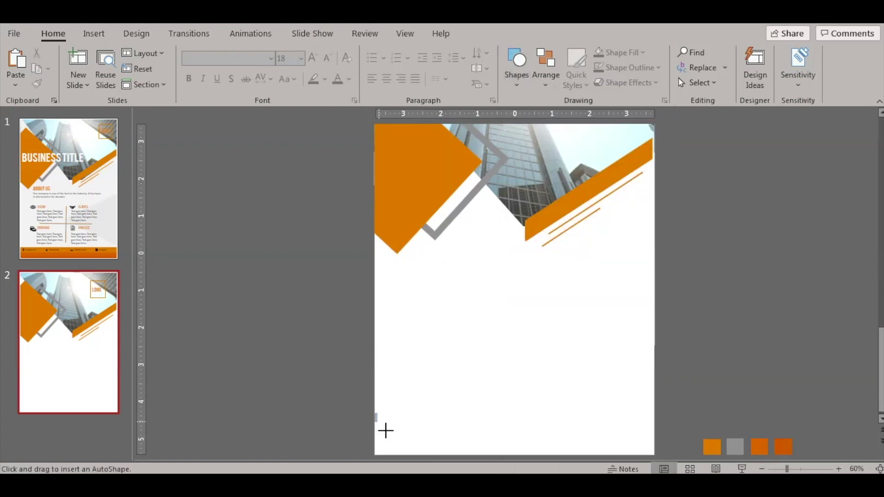
drag(385, 431, 654, 432)
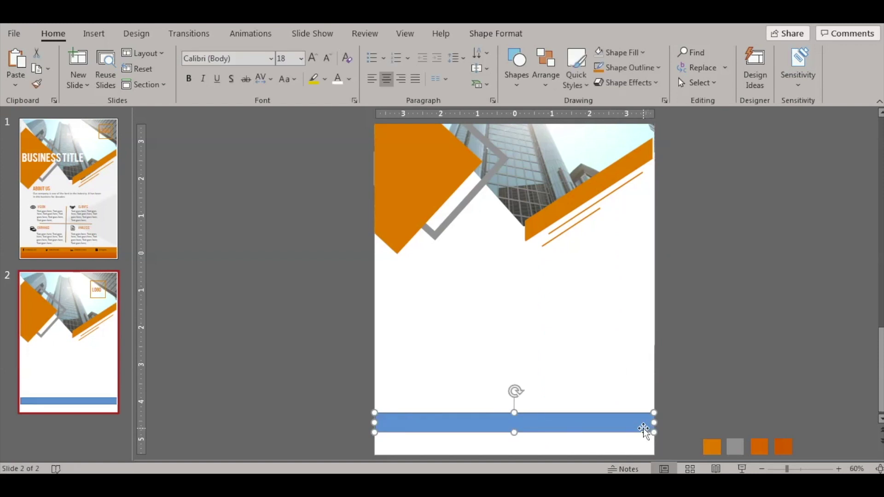
mouse_move(570, 431)
mouse_down()
mouse_move(576, 436)
mouse_move(514, 445)
mouse_move(559, 439)
mouse_up()
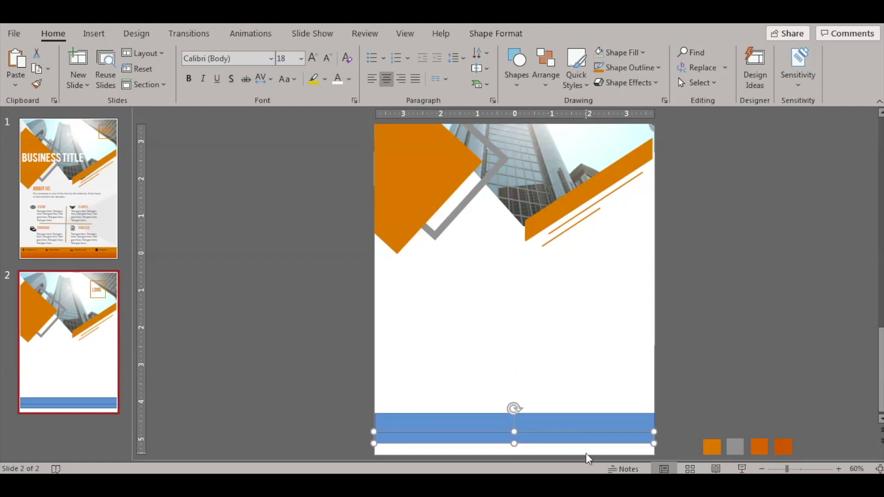
key(ctrl+d)
drag(551, 444, 570, 416)
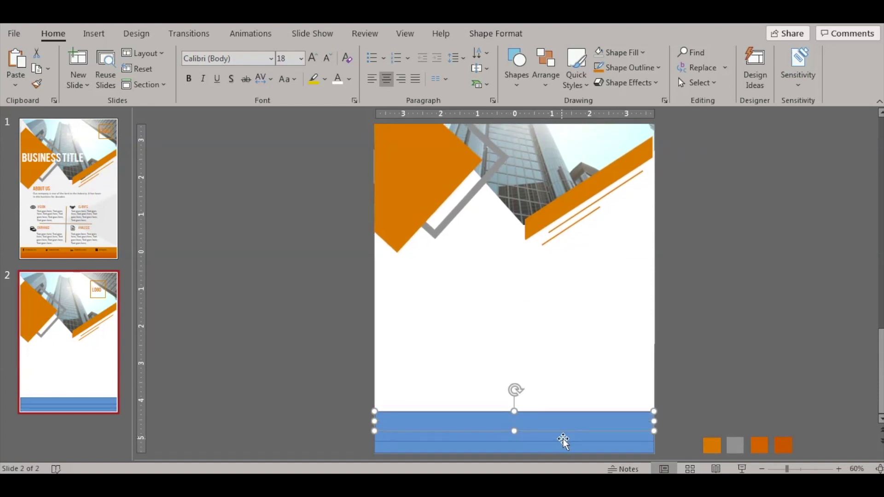
Fill each footer strip with orange tones sampled by the eyedropper
click(646, 54)
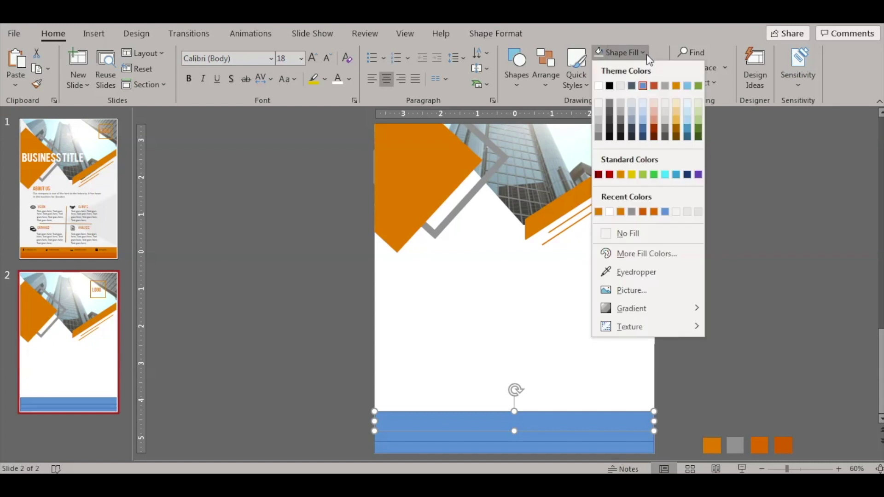
click(640, 275)
click(715, 447)
click(625, 439)
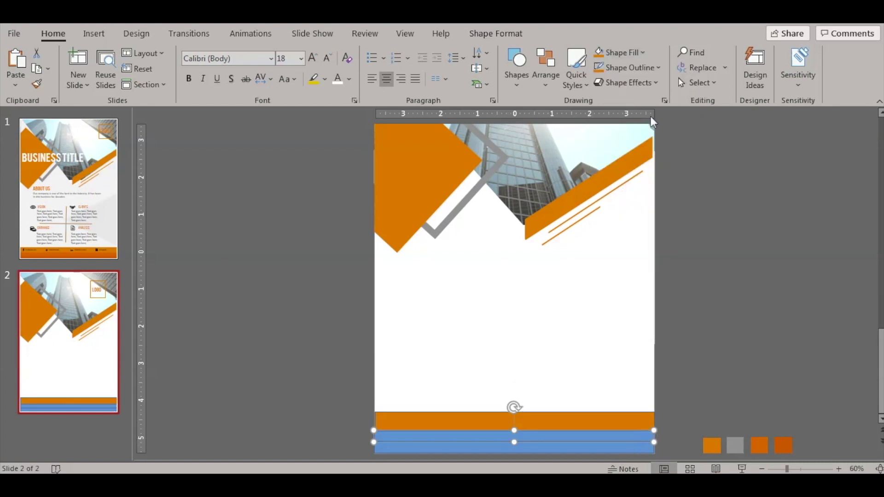
click(643, 52)
click(668, 271)
click(760, 442)
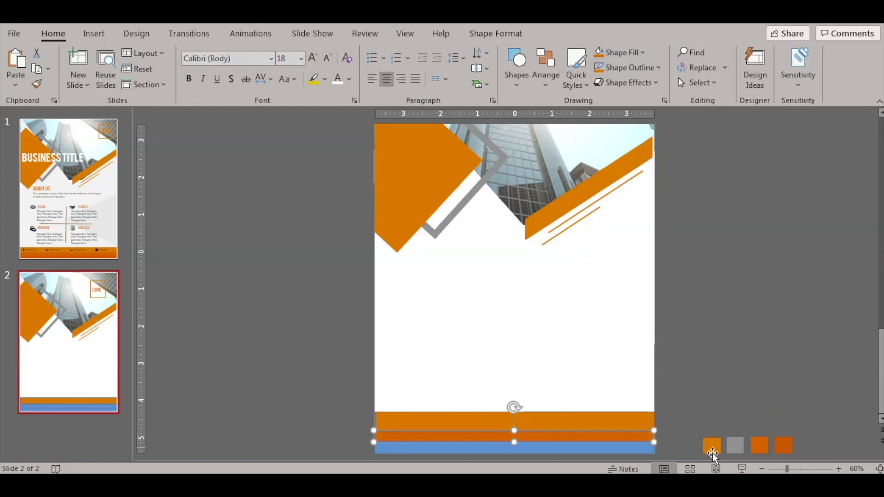
click(609, 449)
click(647, 54)
click(662, 271)
click(781, 442)
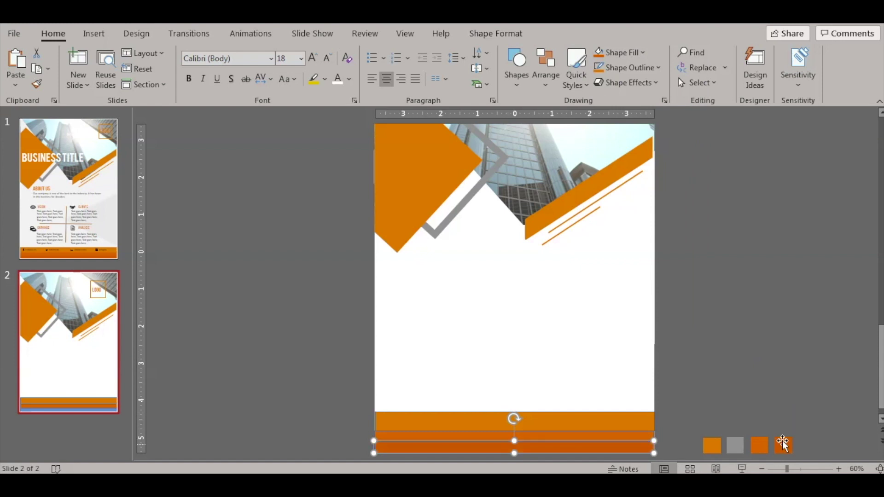
Select all three footer strips and set them to No Outline
click(775, 380)
click(572, 421)
shift+click(568, 435)
shift+click(562, 450)
click(662, 66)
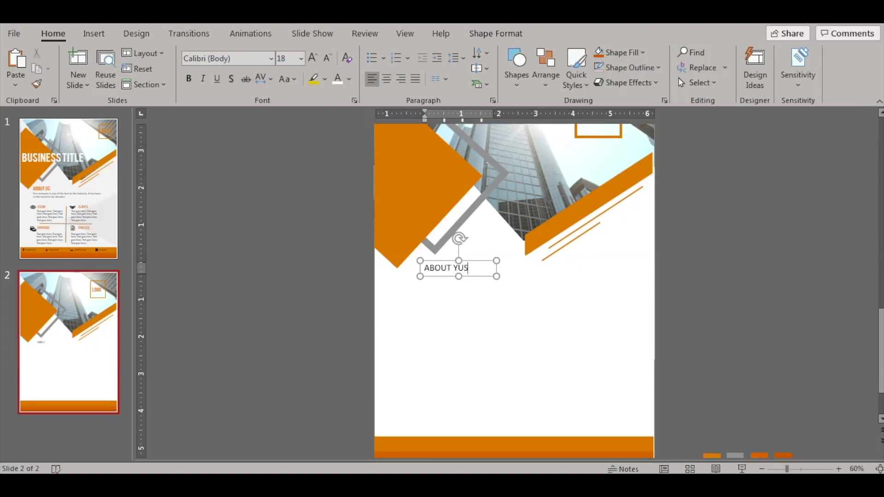
Colour the ABOUT US heading orange with the eyedropper and enlarge it to 20 pt
click(483, 265)
click(349, 79)
click(389, 282)
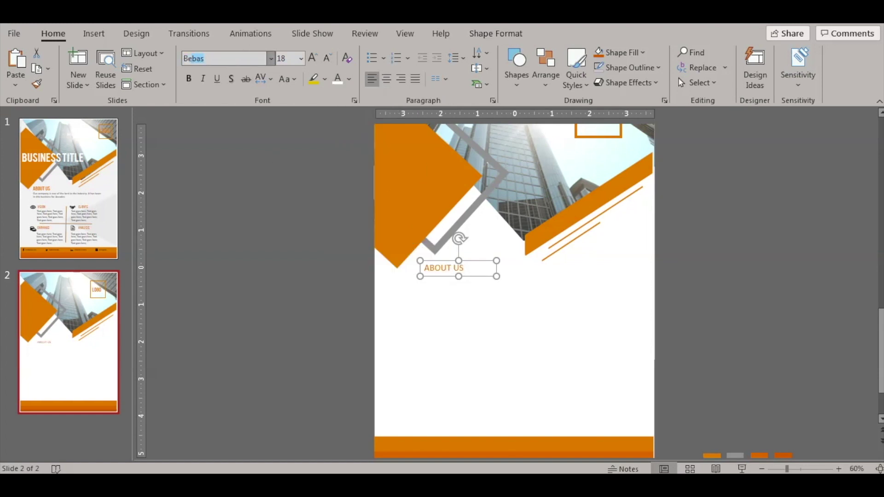
click(316, 57)
Insert a new text box over the header's orange shape
click(94, 35)
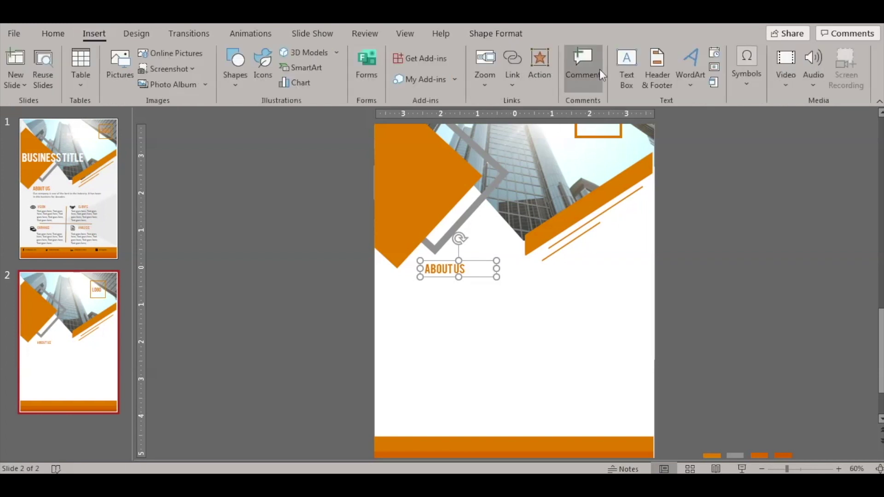
click(626, 68)
drag(528, 206, 529, 206)
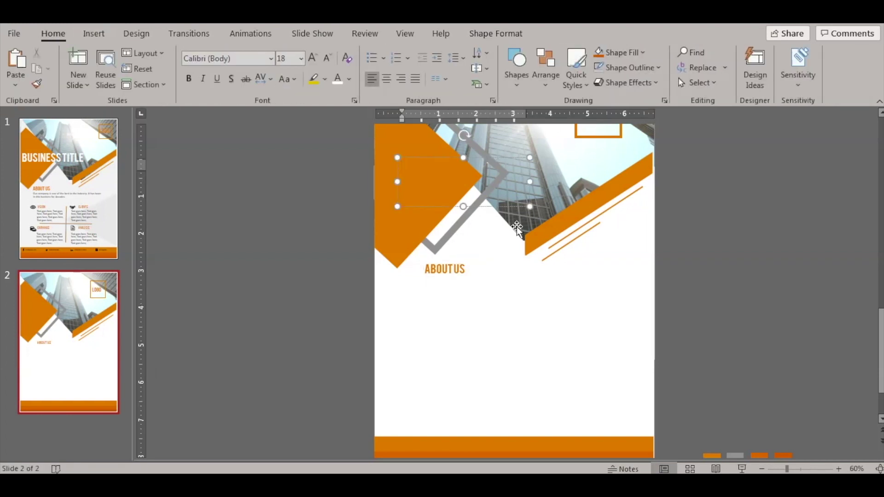
Type BUSINESS TITLE and set it in the Bebas font at a larger size
text(BUSINESS TITLE)
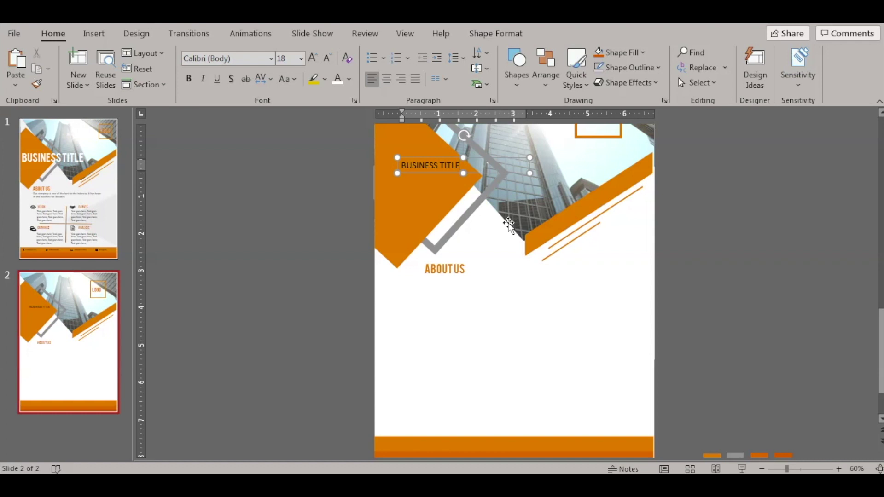
click(440, 156)
click(270, 59)
click(208, 146)
click(313, 56)
click(313, 57)
click(315, 56)
click(314, 55)
click(314, 55)
click(315, 56)
click(315, 55)
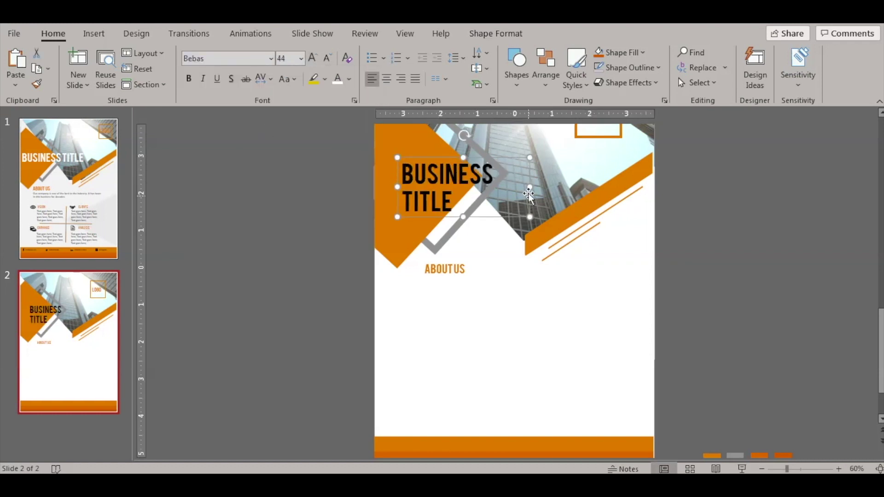
Widen the title to one line, make it white, shift it left and enlarge it to 48 pt
drag(530, 184, 581, 185)
click(337, 79)
click(267, 257)
drag(461, 174, 447, 173)
click(316, 56)
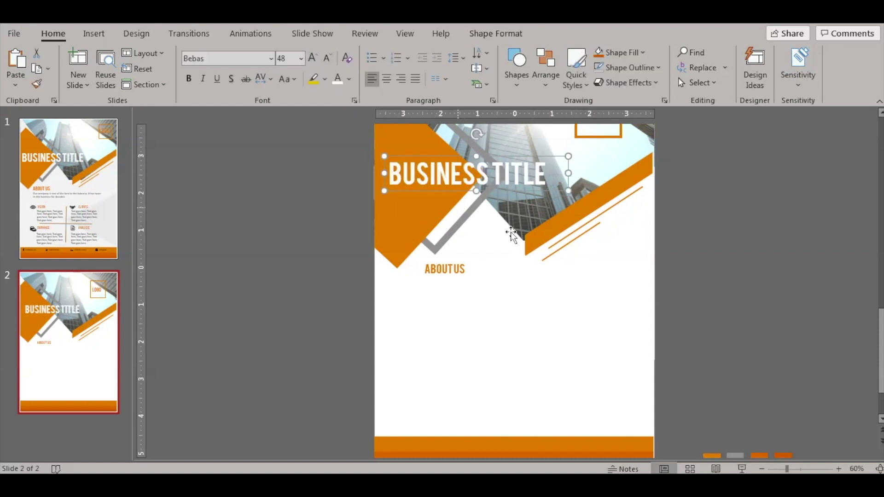
click(479, 291)
Add a text box below ABOUT US holding the pasted company description
click(451, 267)
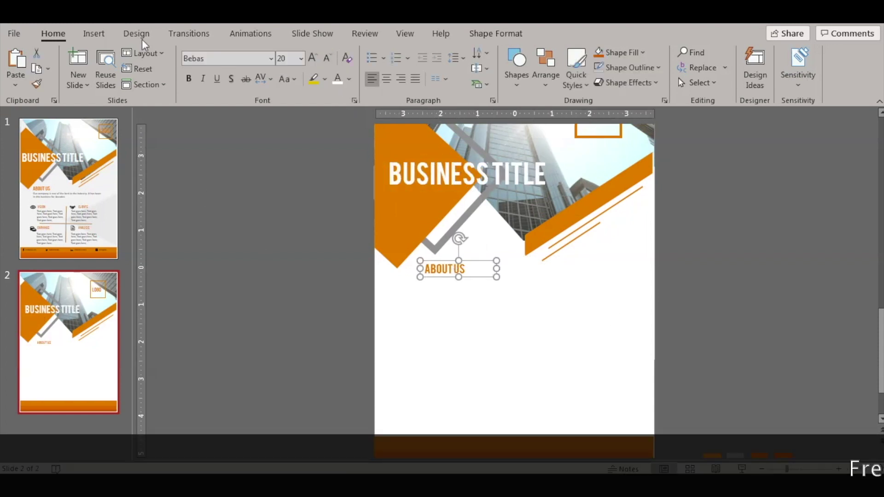
click(94, 33)
click(626, 69)
drag(414, 284, 562, 311)
text(Our companu)
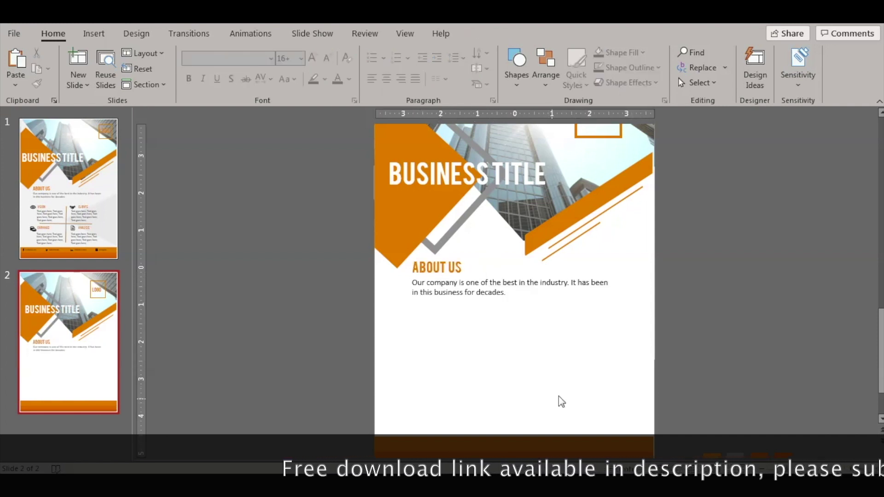
key(ctrl+v)
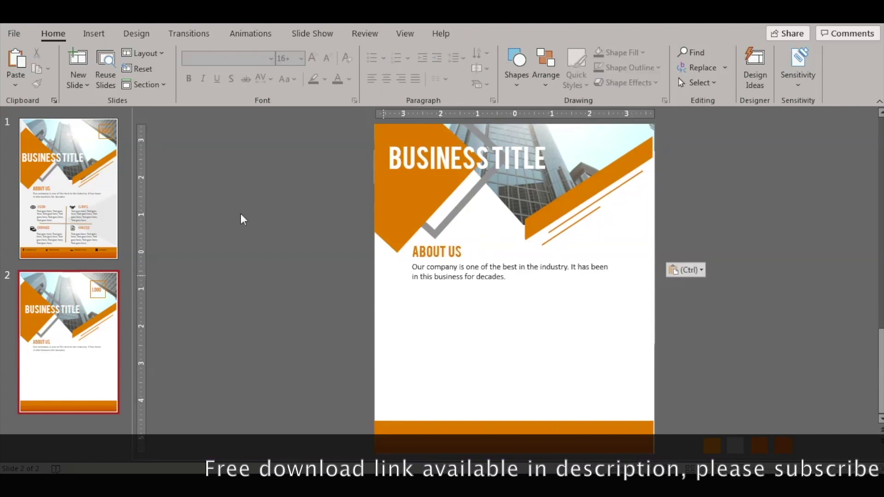
click(93, 33)
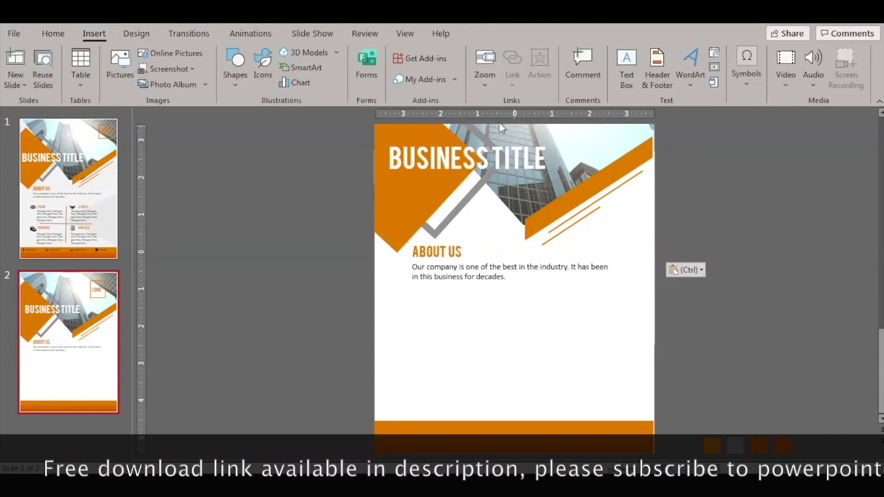
Draw a vertical line below the About Us text, plus a copied horizontal line crossing it
click(65, 33)
click(516, 74)
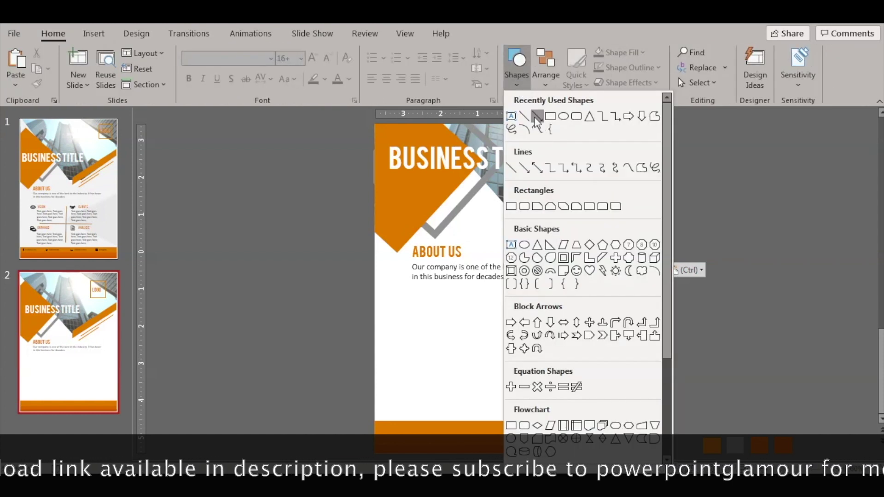
click(517, 116)
drag(496, 295, 496, 390)
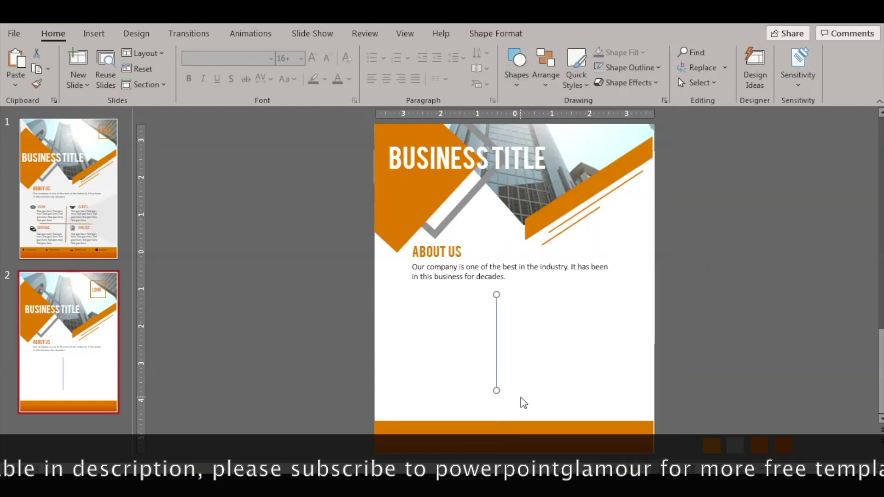
drag(504, 300, 503, 298)
drag(502, 297, 438, 330)
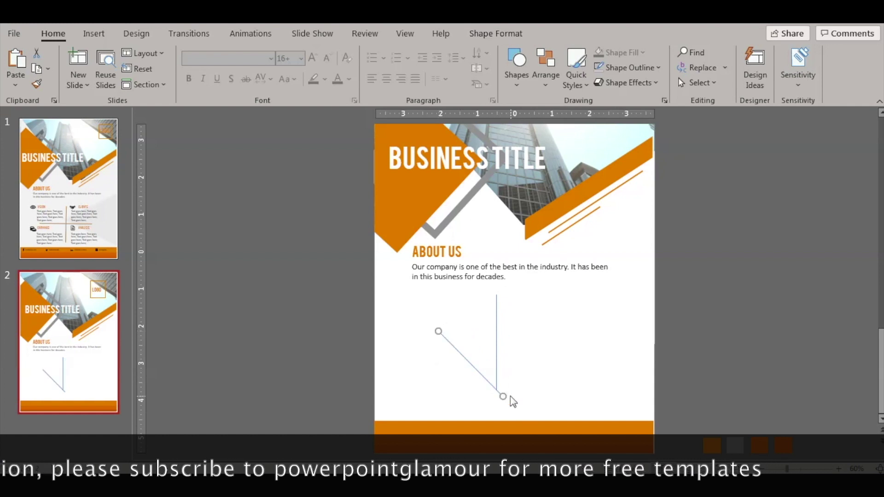
drag(503, 395, 536, 343)
Give the vertical line a gradient with orange and grey stops
click(504, 320)
right_click(504, 319)
click(558, 291)
click(730, 224)
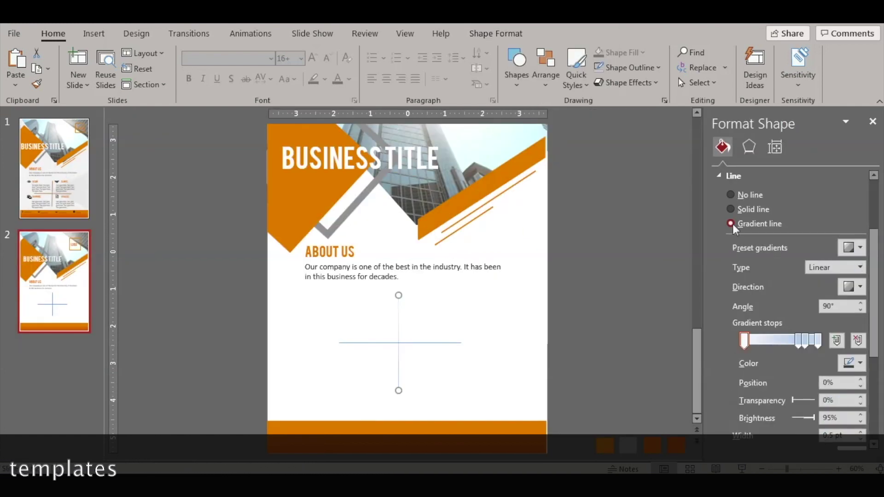
drag(805, 341, 788, 343)
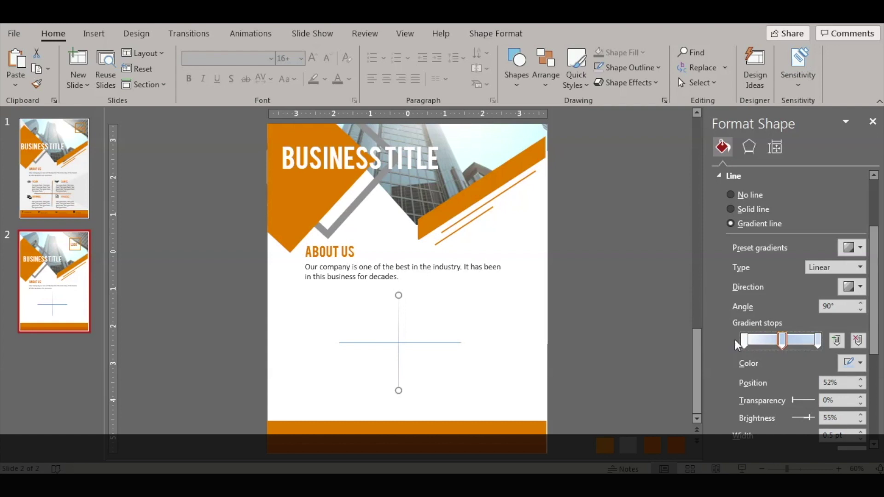
click(861, 366)
click(832, 347)
click(545, 425)
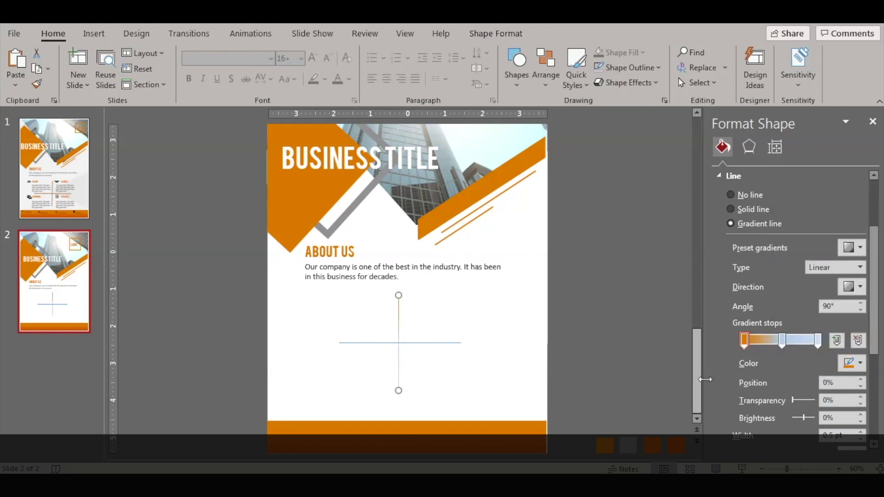
click(854, 363)
click(832, 347)
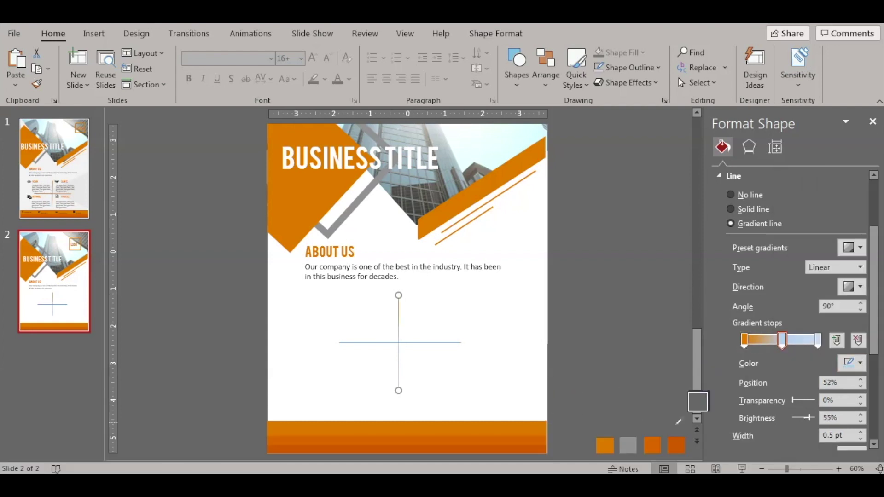
click(629, 445)
click(854, 363)
click(832, 347)
click(617, 381)
Set the vertical line to 2.5 pt and copy its gradient format onto the horizontal line
click(398, 327)
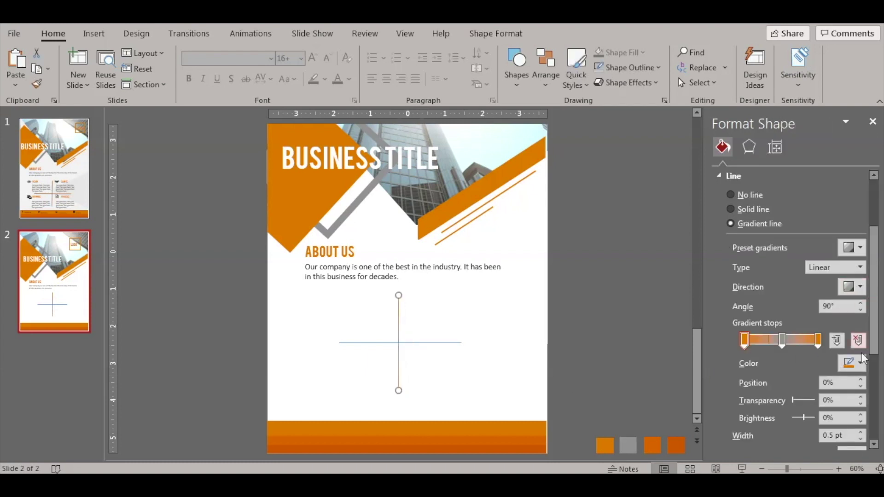
drag(874, 290, 873, 328)
click(860, 349)
click(859, 349)
click(860, 349)
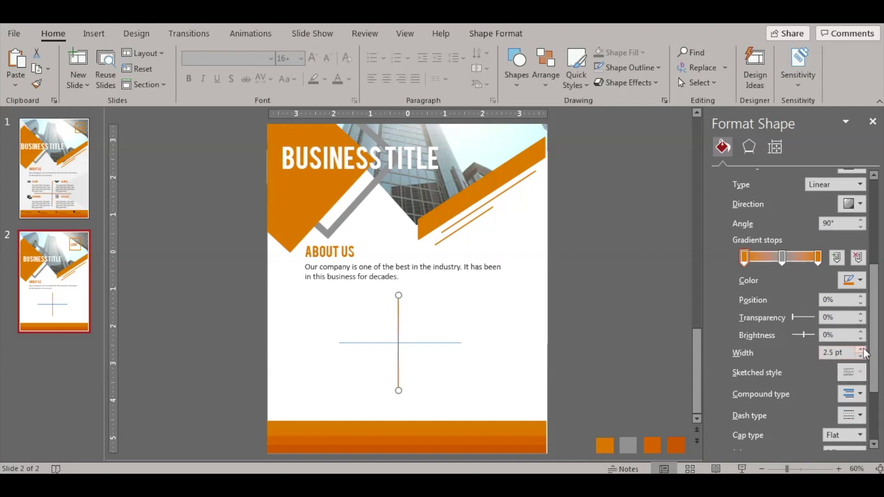
click(438, 347)
click(397, 314)
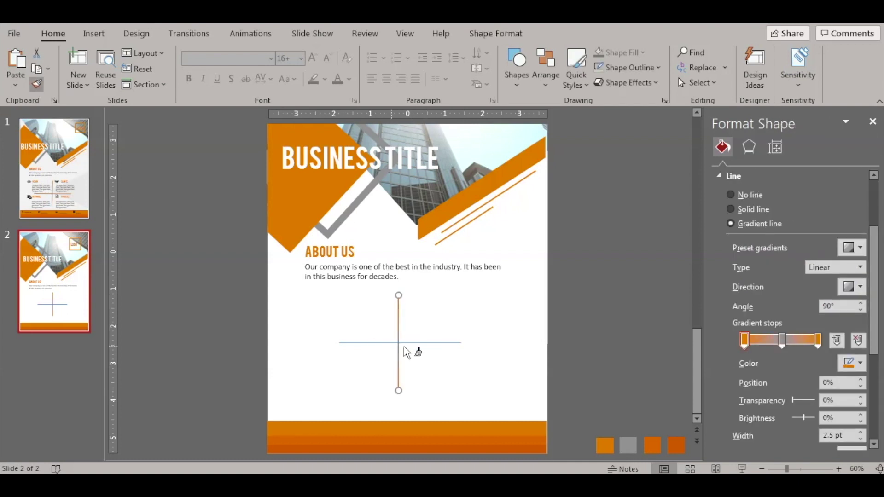
click(433, 345)
click(568, 345)
In the icon library, check the handshake, people-with-arrows and coin stack icons
click(873, 121)
click(93, 33)
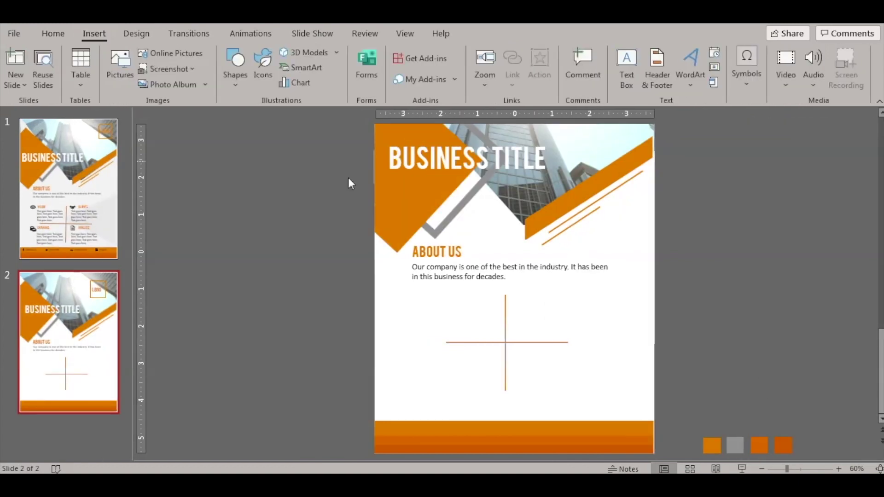
click(262, 64)
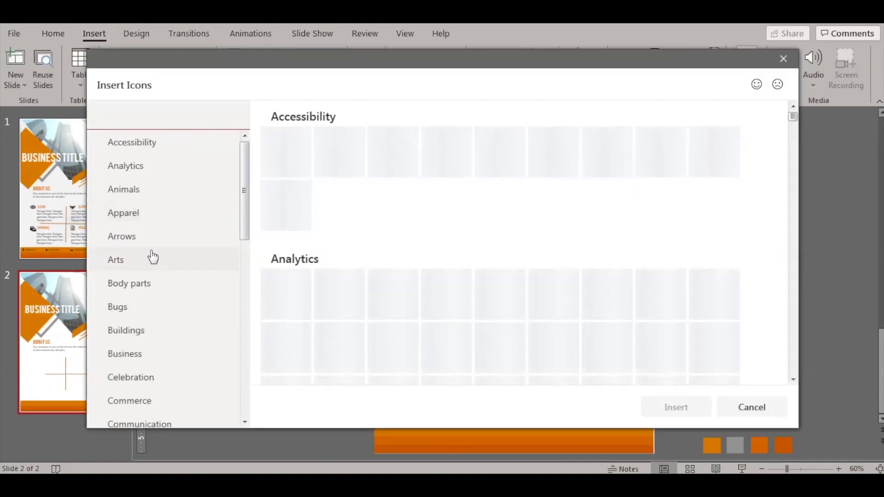
scroll(350, 267, down, 4)
scroll(362, 283, down, 20)
scroll(362, 283, down, 10)
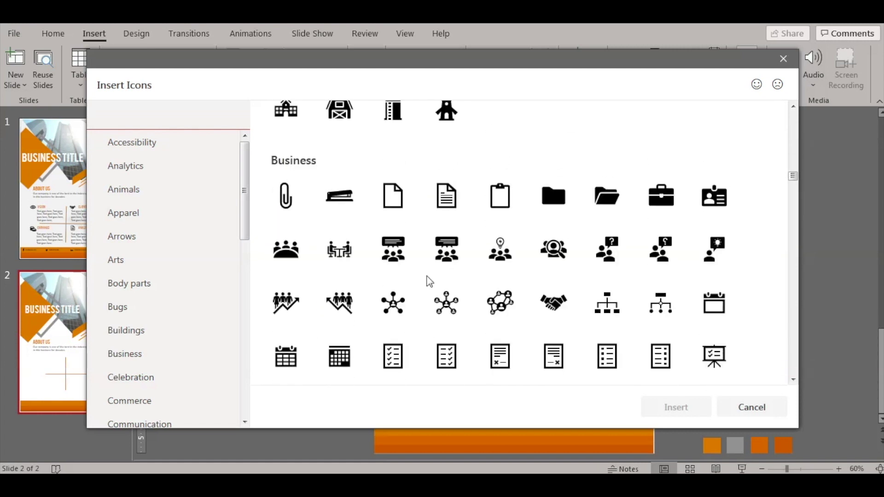
click(553, 303)
click(339, 302)
scroll(343, 322, down, 5)
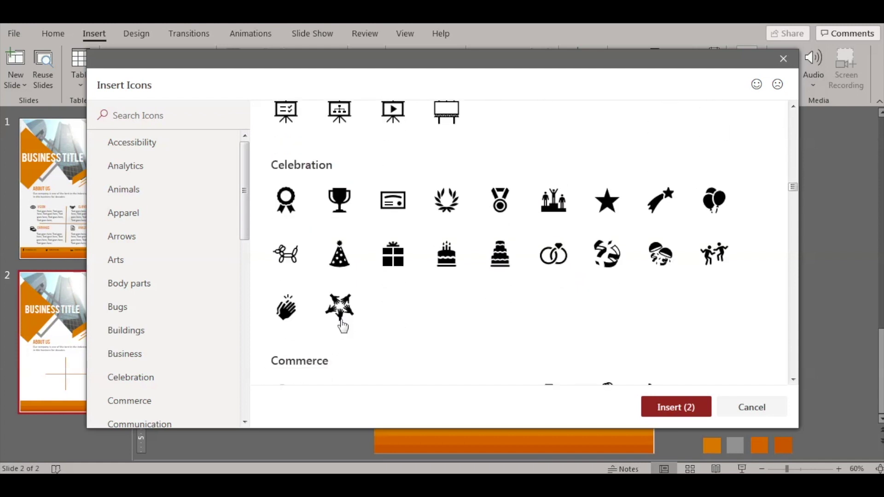
scroll(343, 322, down, 4)
click(286, 223)
Search 'vi', check the eye icon, and insert all four icons
scroll(394, 239, down, 5)
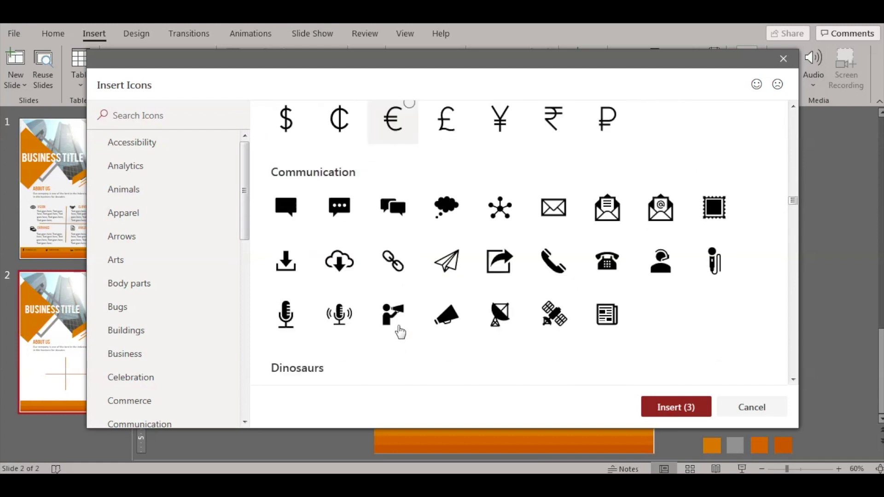
scroll(399, 331, down, 15)
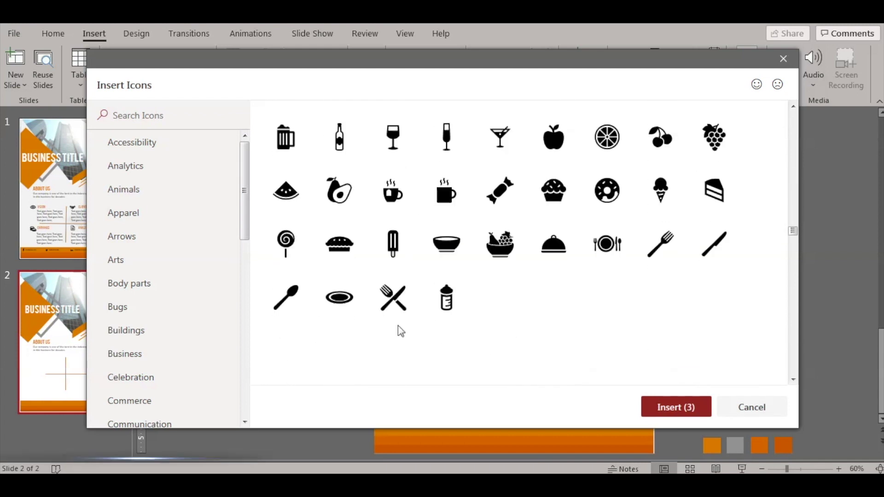
scroll(401, 331, down, 5)
click(167, 116)
text(vi)
click(286, 152)
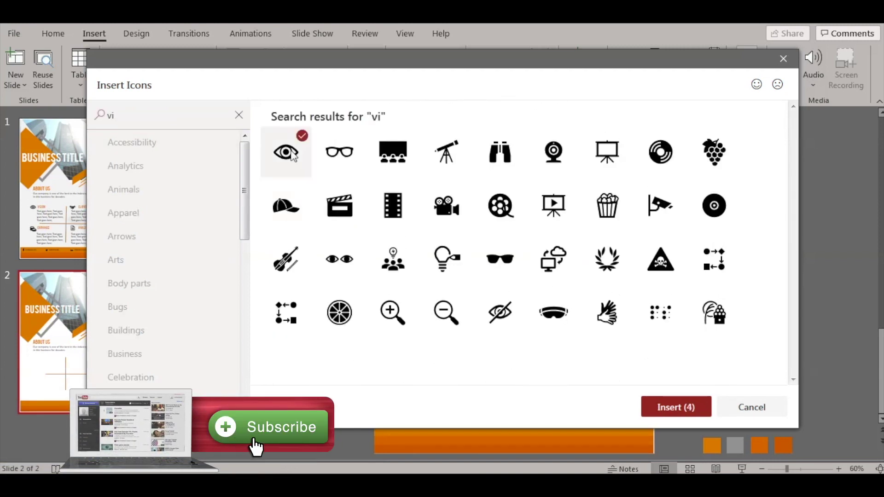
click(676, 407)
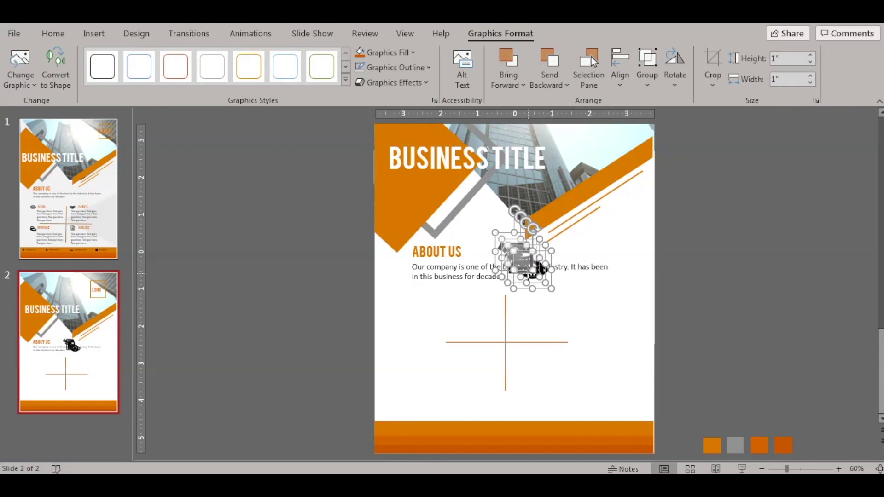
Move the icons into the quadrants around the cross, handshake upper right, eye upper left
click(704, 326)
drag(503, 247, 451, 306)
drag(517, 296, 518, 297)
drag(519, 256, 509, 261)
drag(429, 298, 428, 300)
Draw a text box and paste the VISION, CLIENTS, EARNINGS and ANALYSIS section text
click(109, 33)
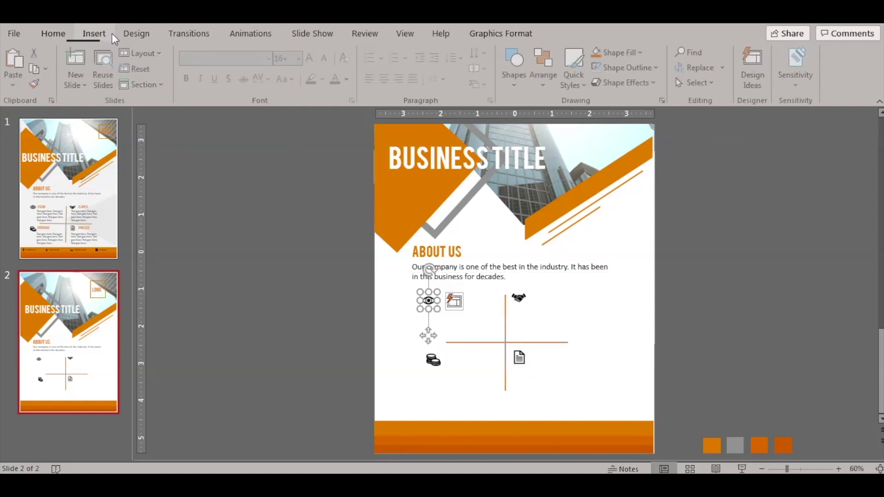
mouse_move(435, 315)
mouse_down()
mouse_move(487, 345)
mouse_move(473, 331)
mouse_up()
key(ctrl+v)
key(Escape)
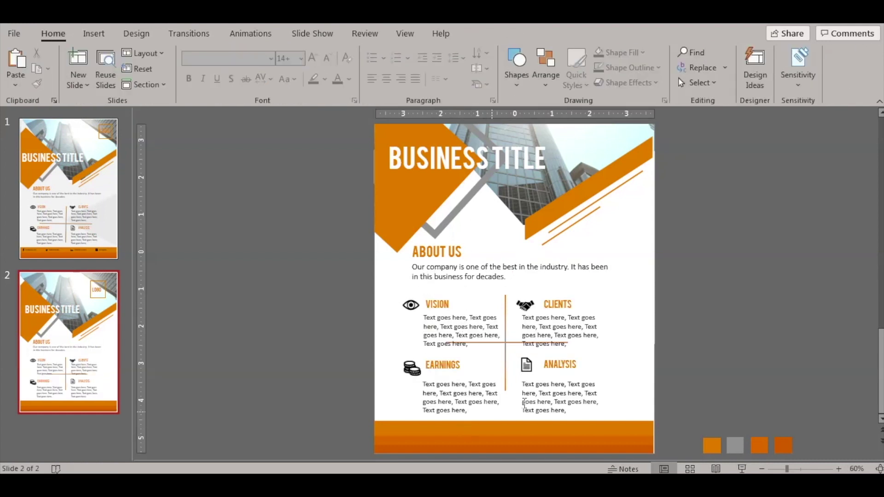
Lower the horizontal divider line and align the VISION text around the cross
click(491, 344)
click(514, 344)
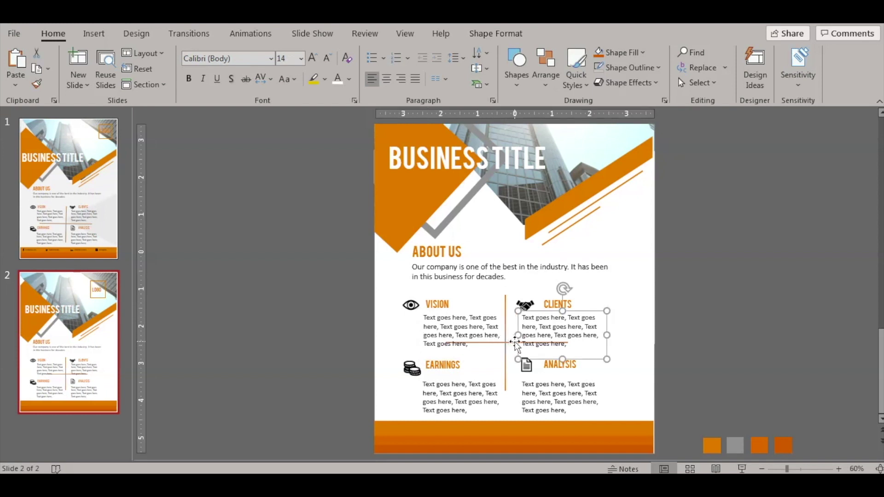
drag(512, 341, 509, 353)
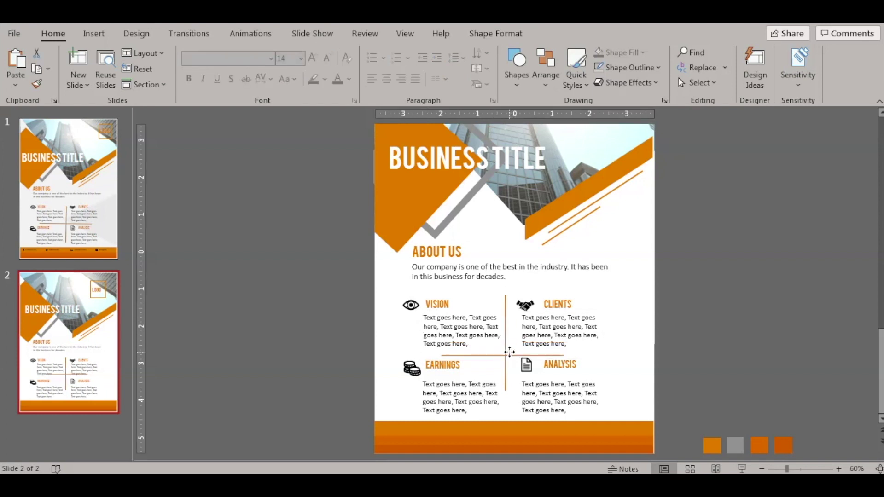
drag(505, 322, 502, 321)
click(504, 298)
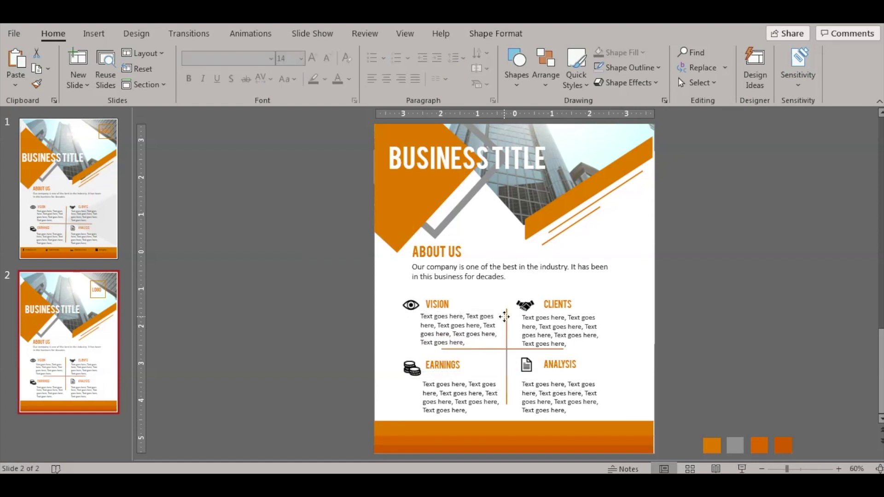
click(726, 353)
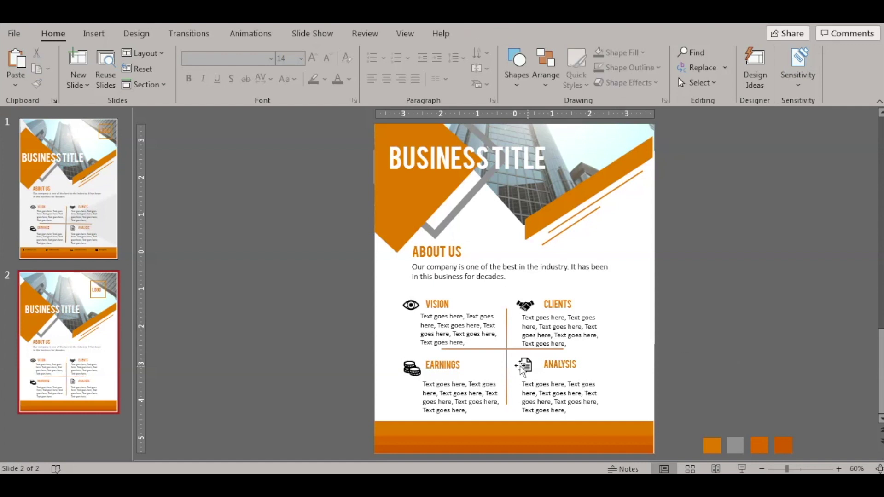
click(489, 348)
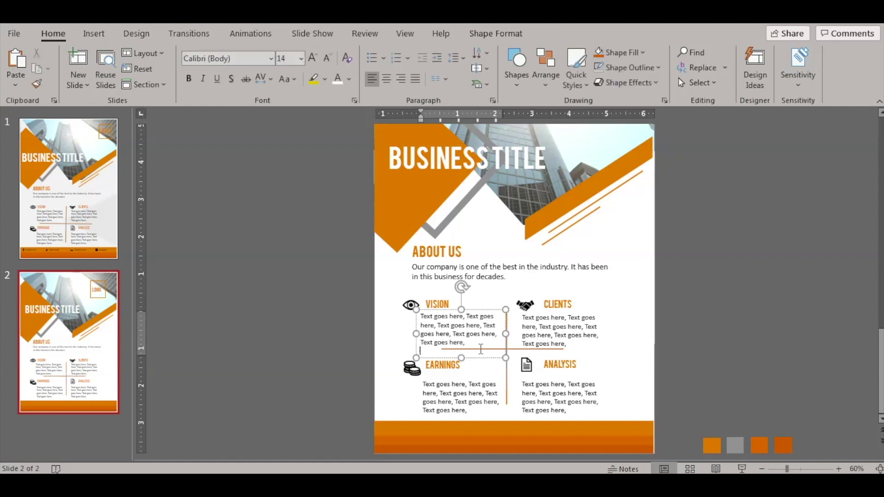
click(515, 348)
drag(511, 349, 509, 350)
key(Down)
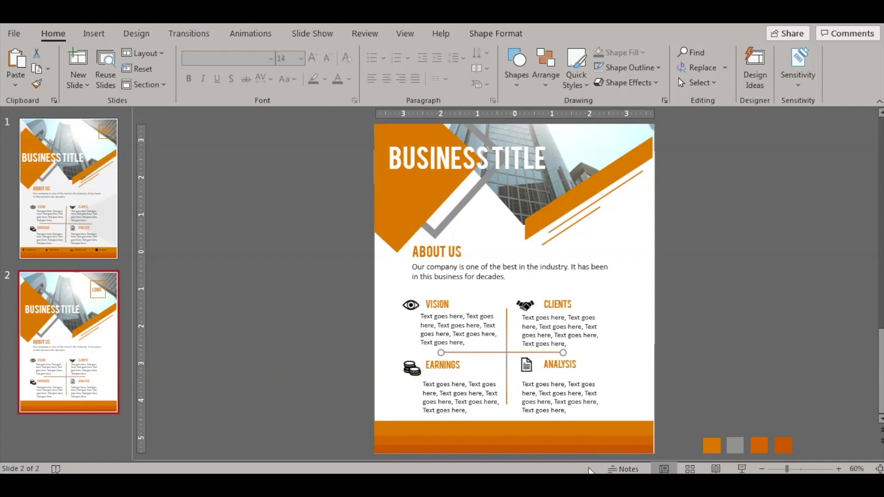
click(794, 372)
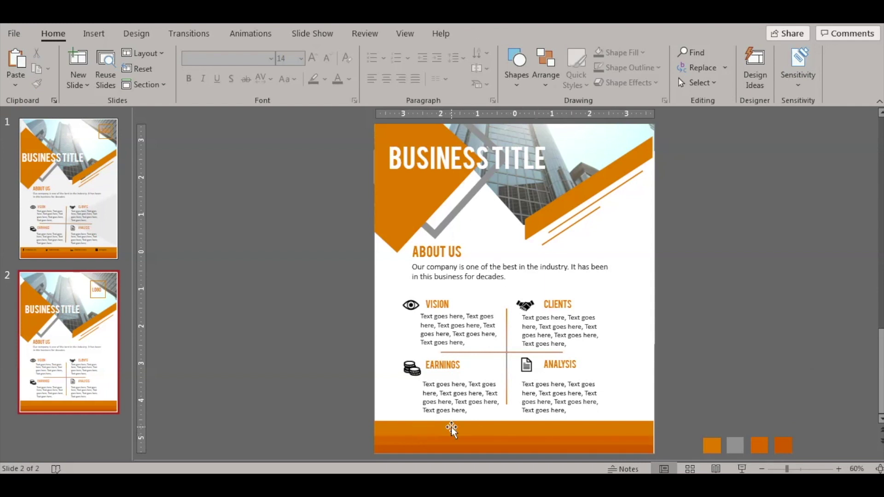
Copy the social-media footer icons and labels from slide 1 onto slide 2
click(69, 237)
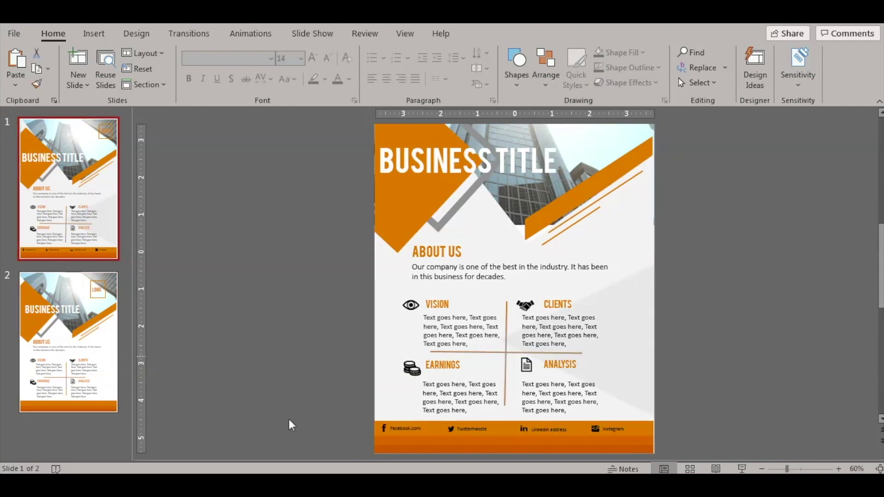
click(386, 427)
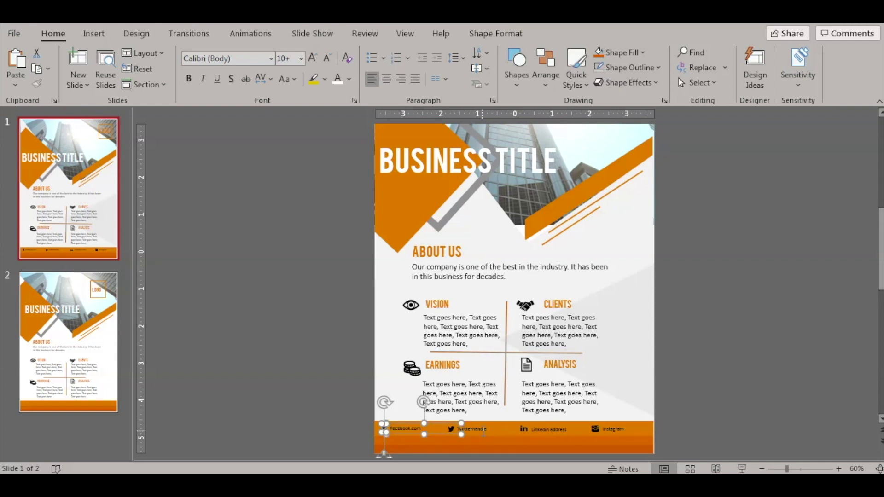
drag(278, 409, 679, 440)
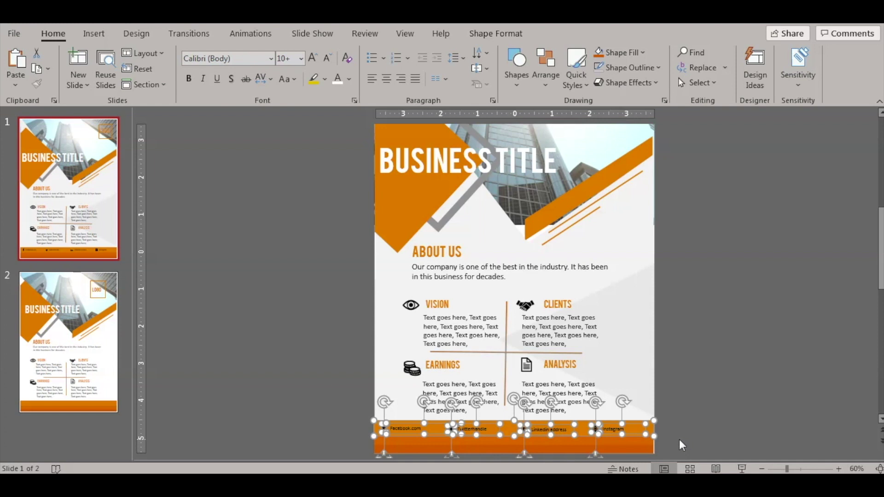
click(68, 341)
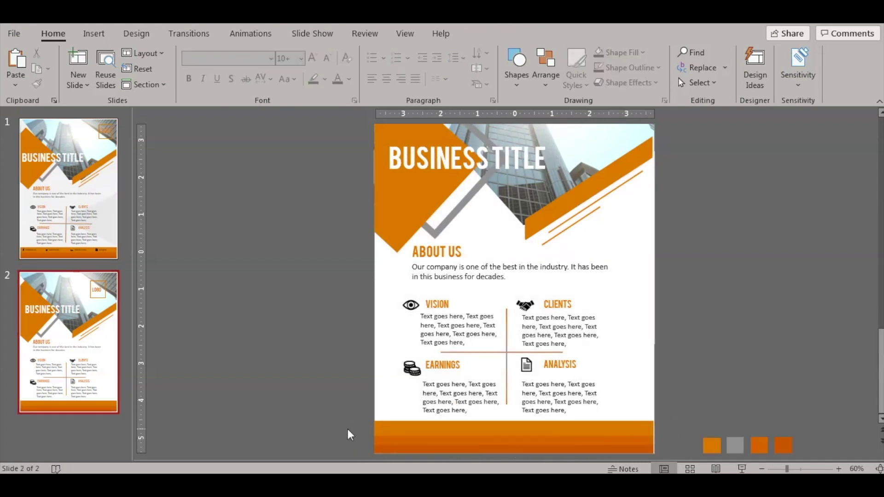
key(ctrl+v)
Delete the four spare colour squares beside slide 2
click(303, 424)
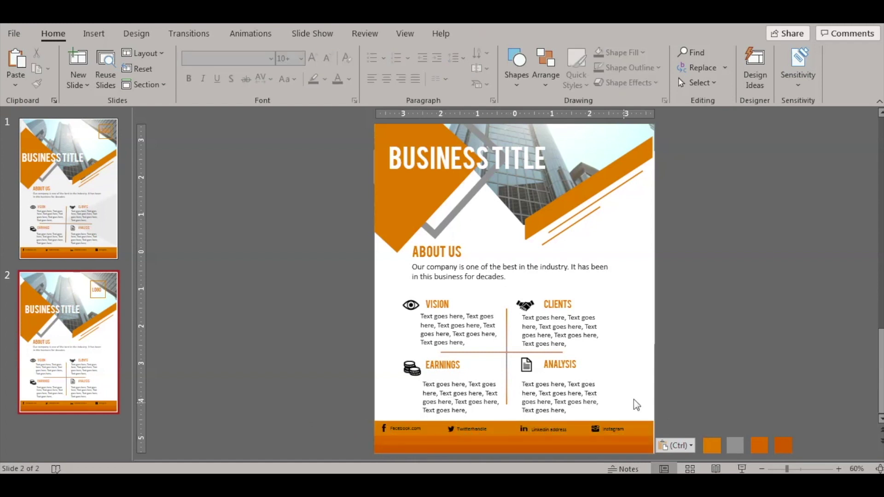
drag(698, 416, 827, 458)
key(Delete)
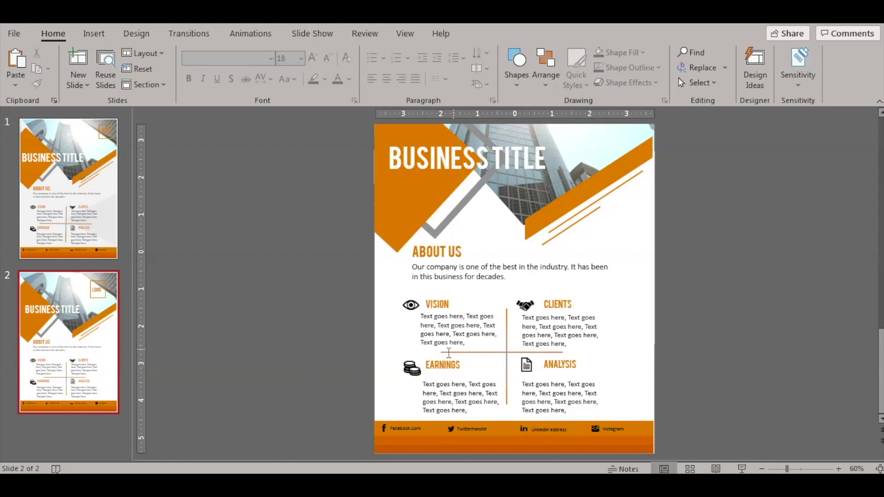